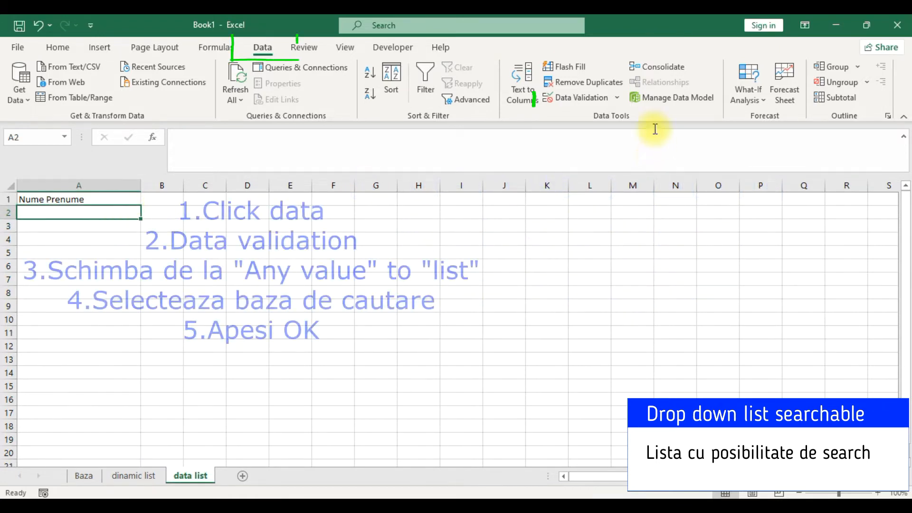
Add a dropdown list to cell A2 sourced from A2:A25 on the Baza sheet, and fill it down to A12
left_click(584, 104)
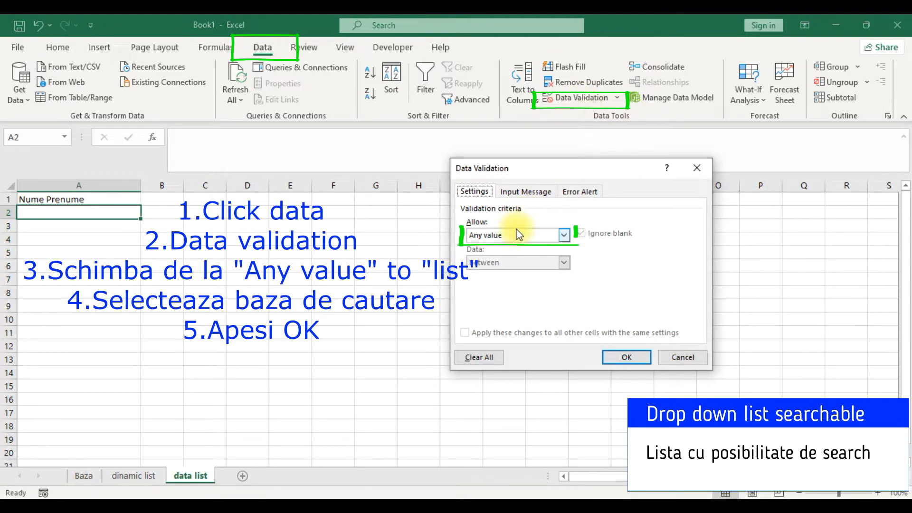
left_click(519, 235)
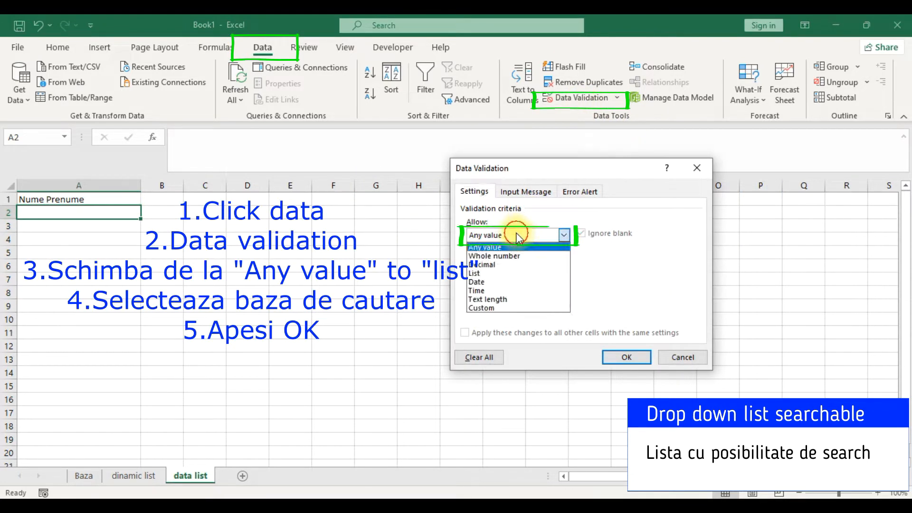
left_click(509, 275)
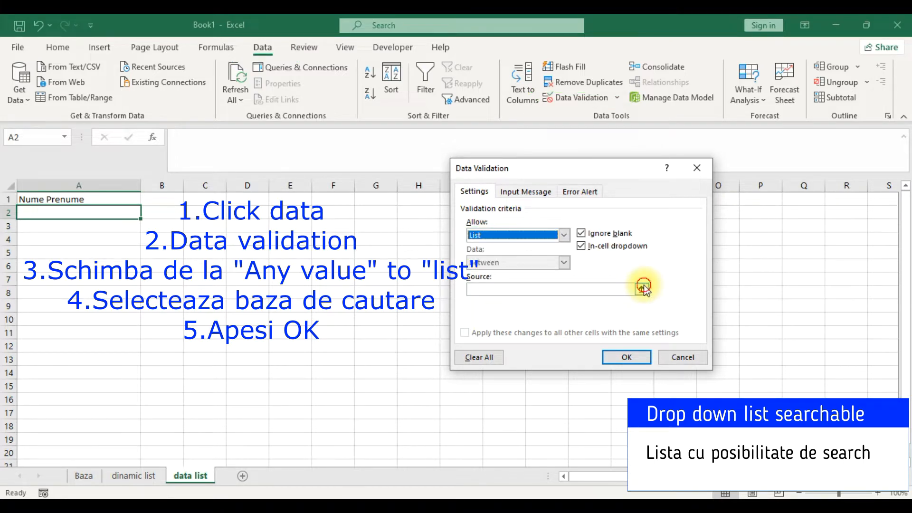
left_click(643, 287)
left_click(86, 477)
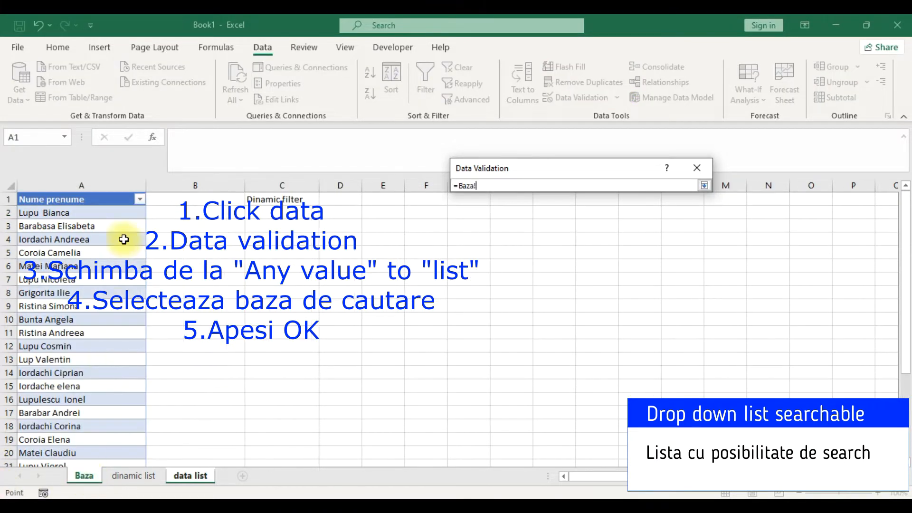
left_click_drag(118, 212, 108, 430)
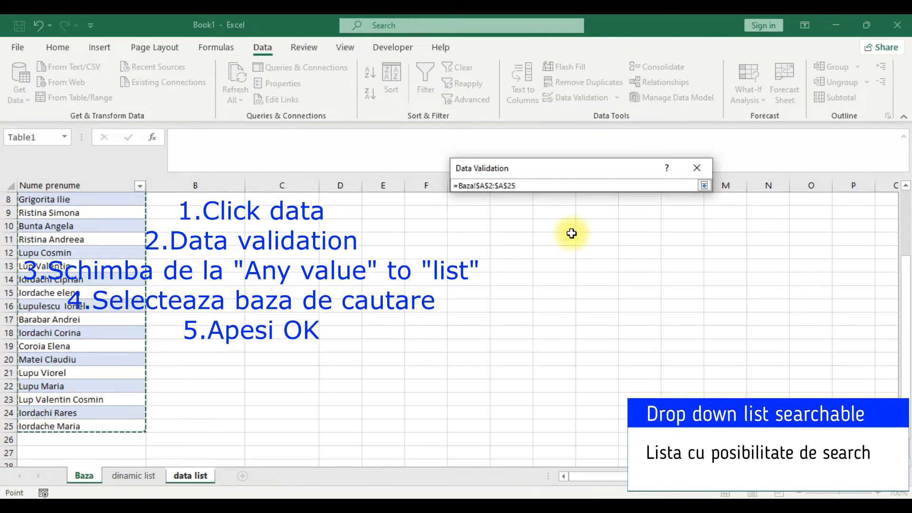
left_click(708, 185)
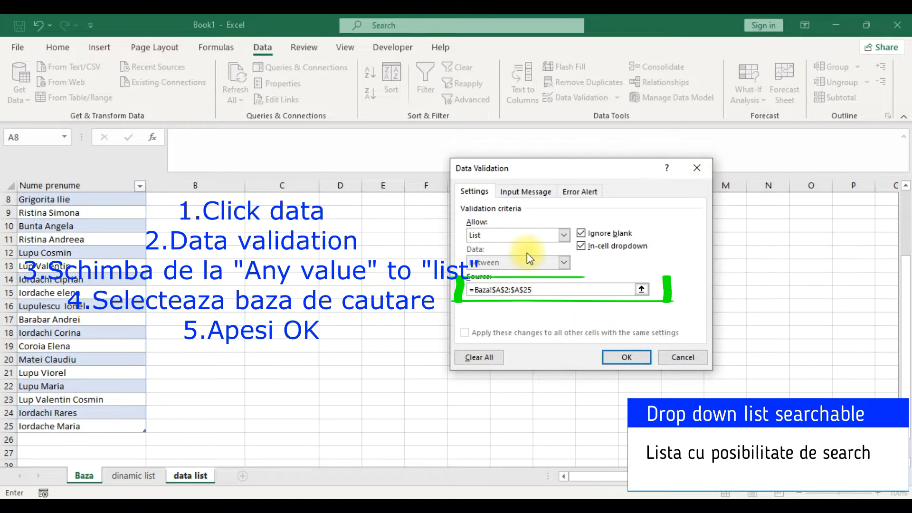
left_click(634, 354)
left_click_drag(141, 218, 135, 350)
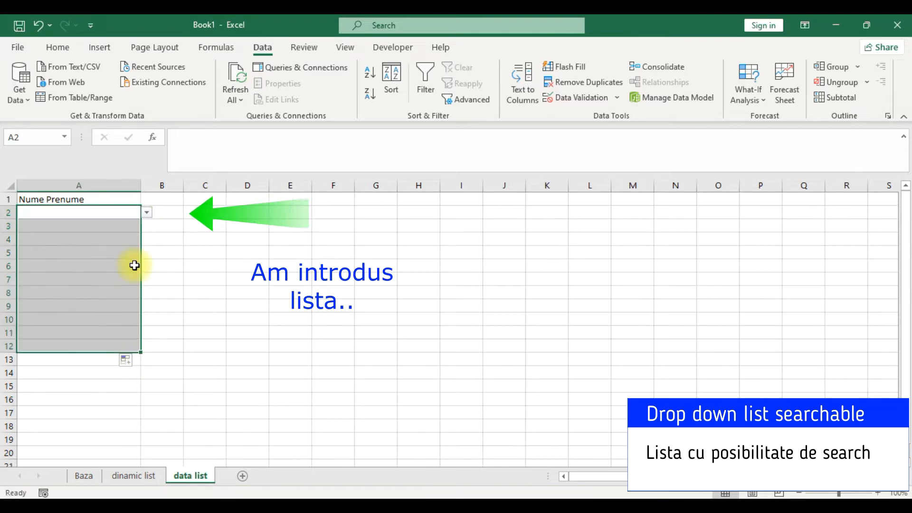
Choose the tenth name from the dropdown list in cell A2
left_click(115, 216)
left_click(147, 213)
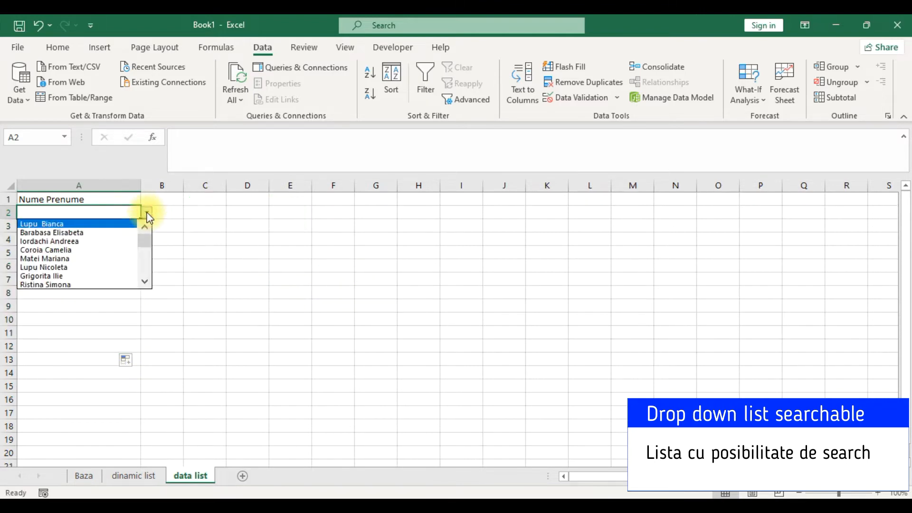
left_click(144, 280)
left_click(144, 280)
left_click(144, 280)
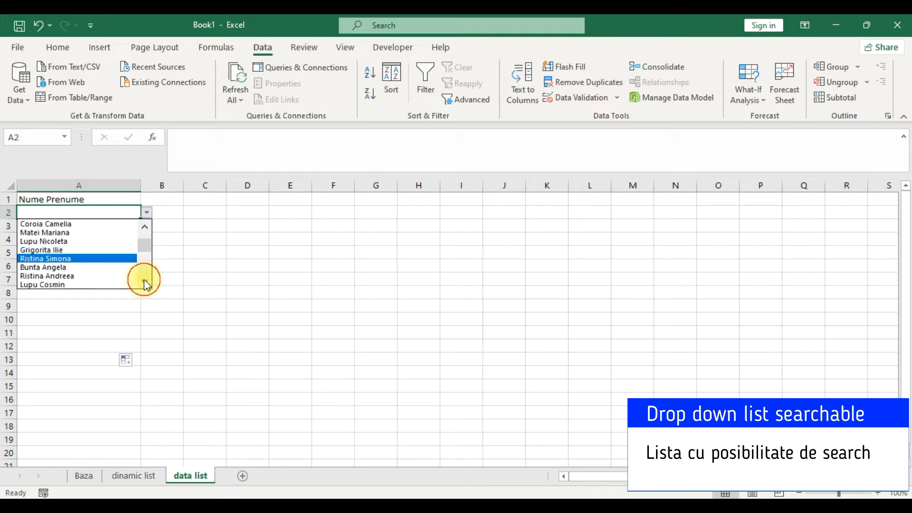
left_click(107, 276)
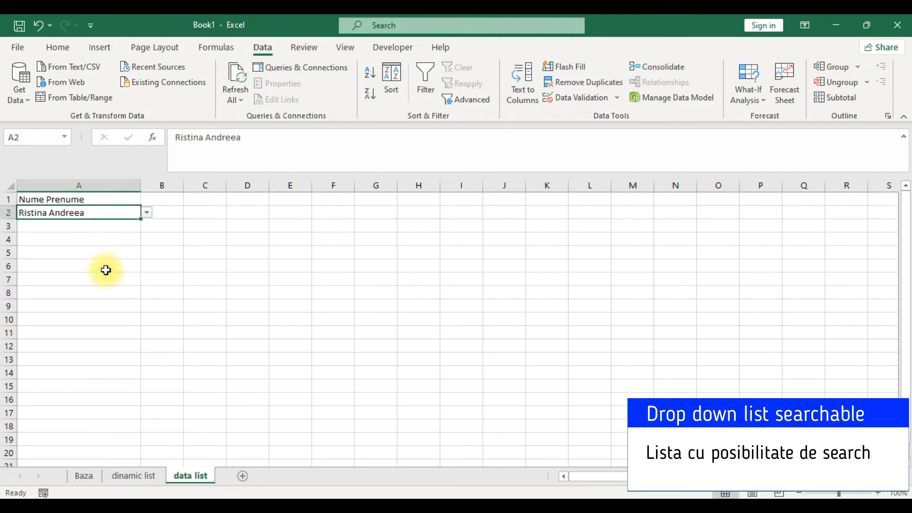
Fill cell A3 with the 21st name in its dropdown list
left_click(104, 225)
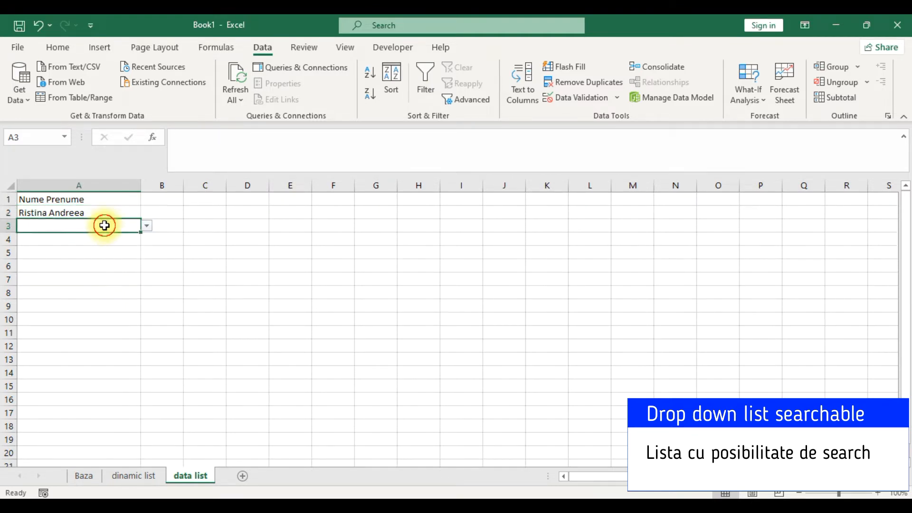
left_click(146, 226)
left_click_drag(146, 252, 146, 292)
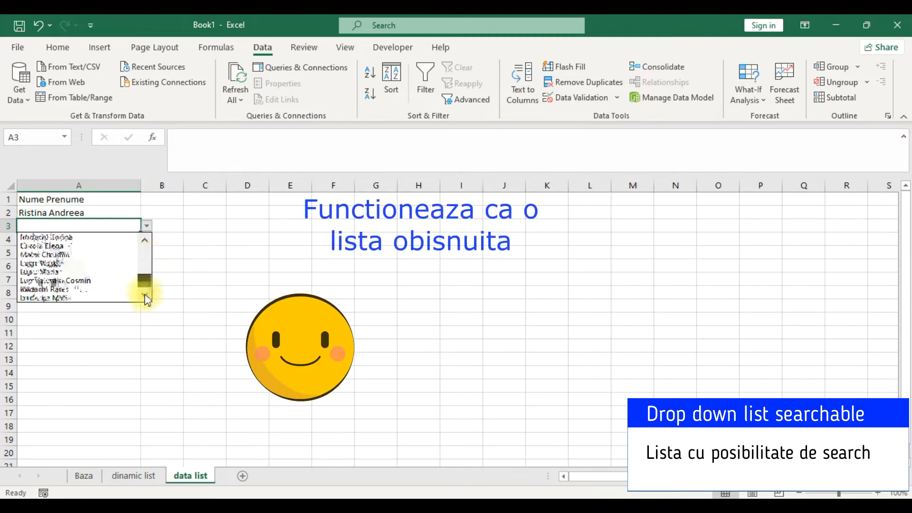
left_click(101, 271)
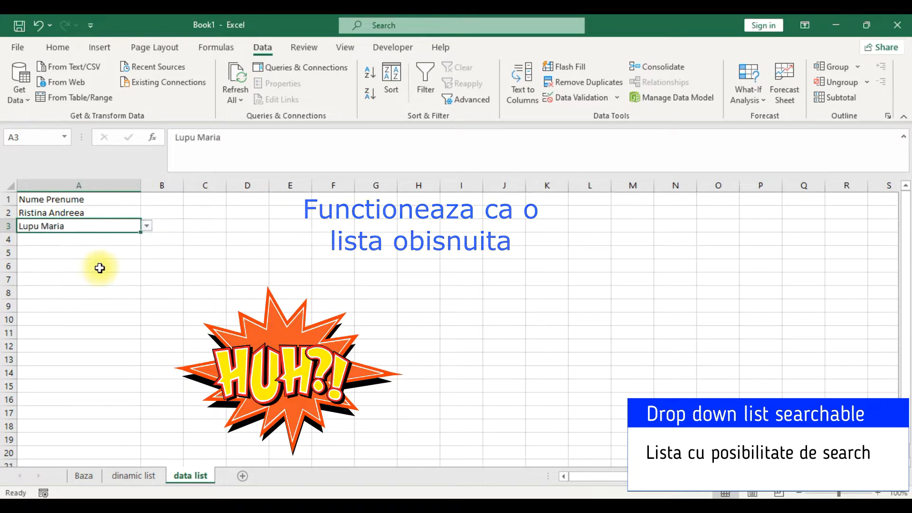
Browse the dropdown list in cell A4, try to enter the partial name "lup" there, and cancel the entry
left_click(116, 236)
left_click(147, 239)
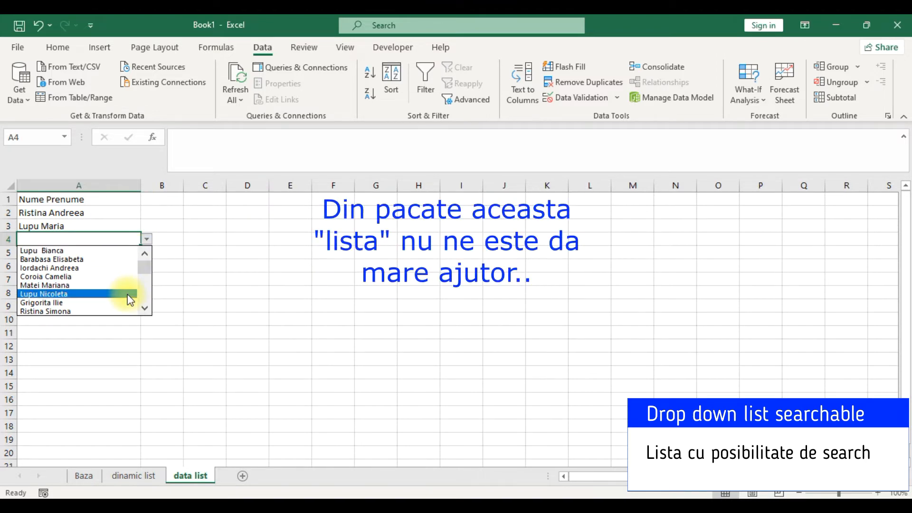
mouse_move(143, 268)
left_mouse_down()
mouse_move(147, 283)
mouse_move(147, 271)
left_mouse_up()
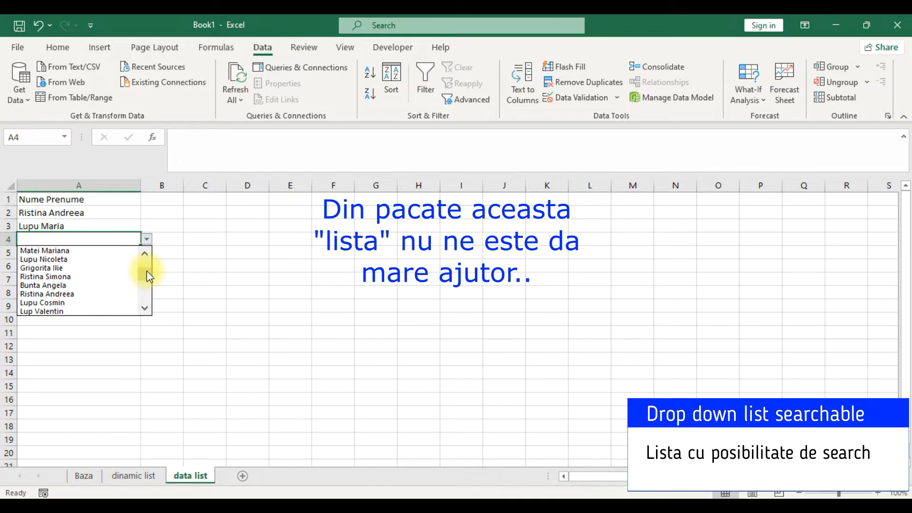
left_click(198, 250)
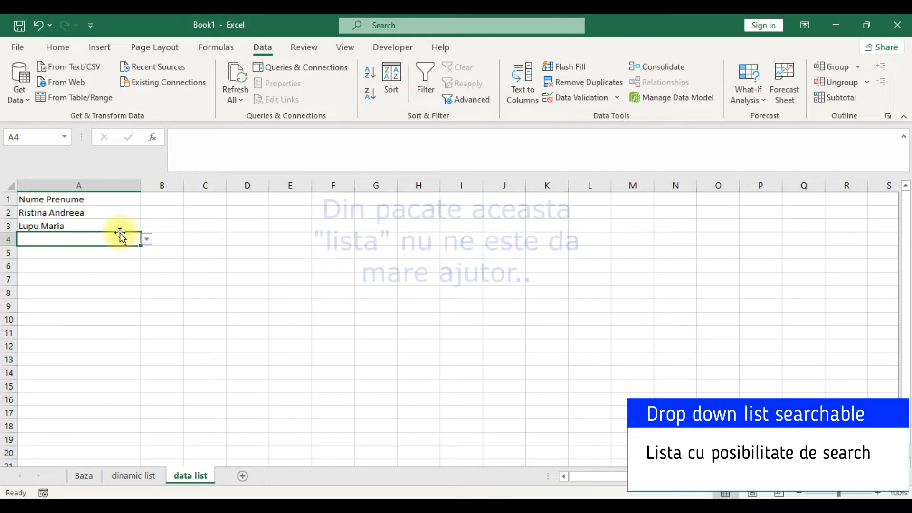
type("l")
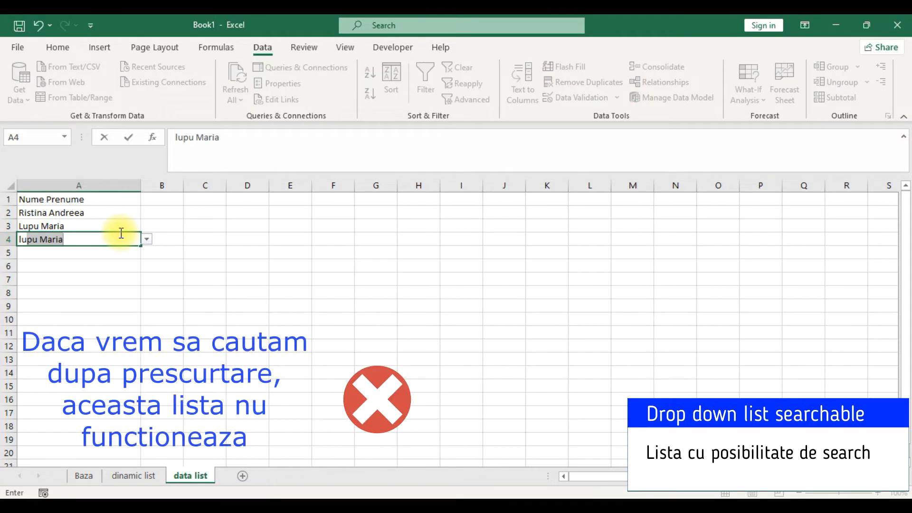
type("up")
key("Return")
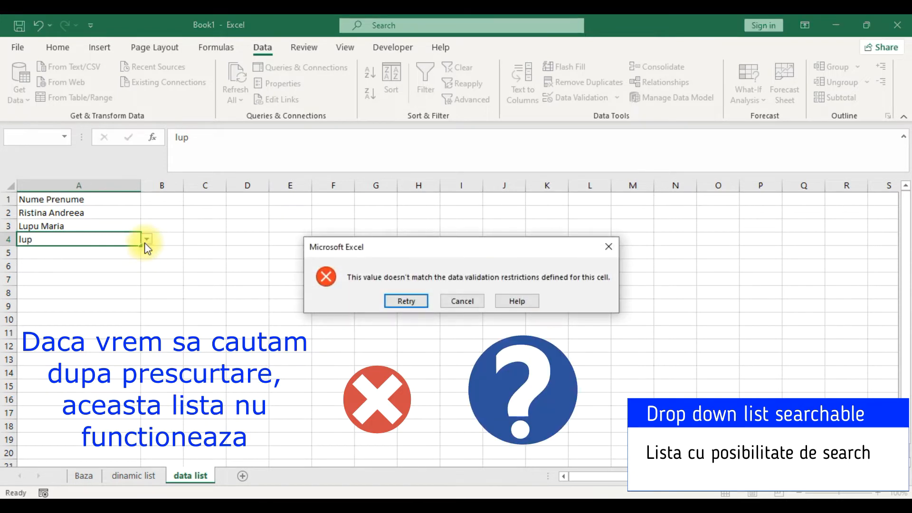
left_click(406, 300)
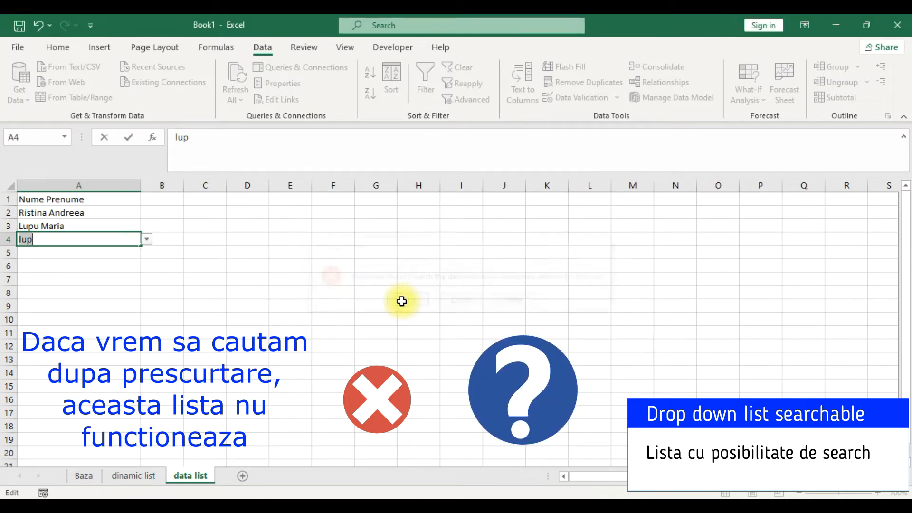
left_click(105, 243)
type("u")
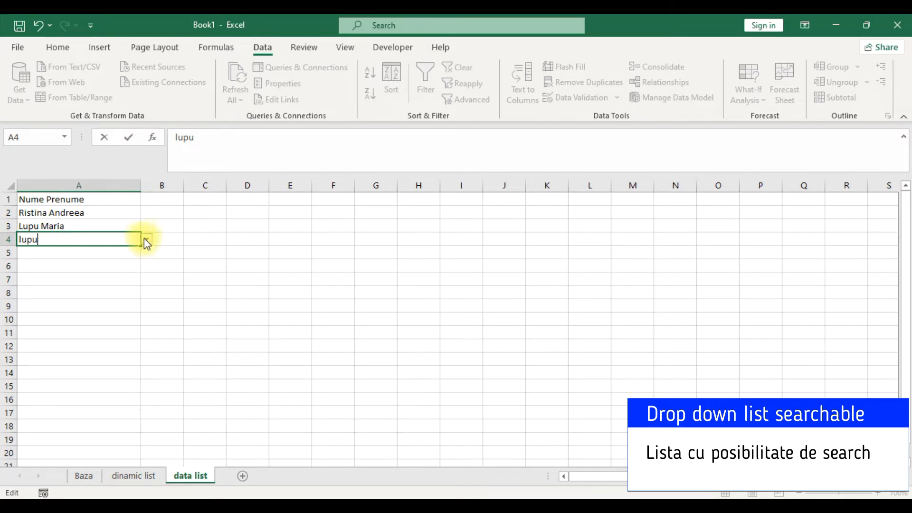
key("Escape")
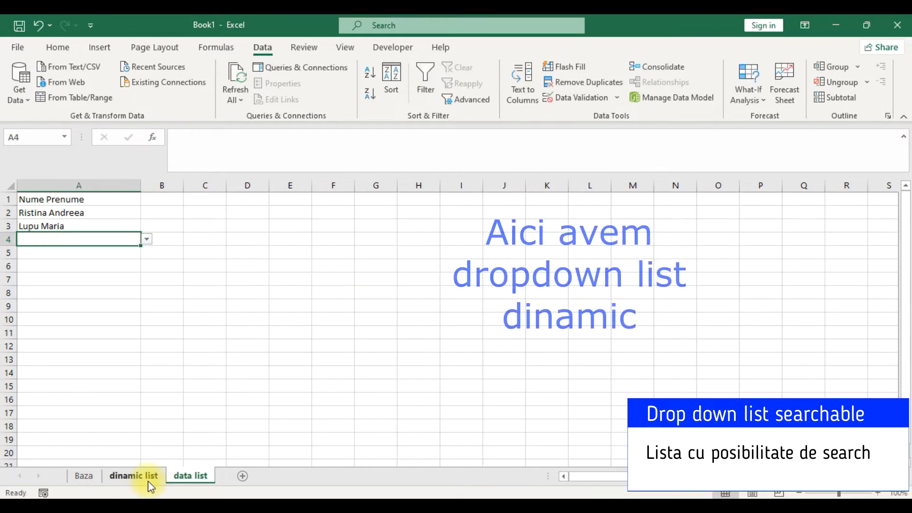
On the dinamic list sheet, filter the dropdown in cell A2 by "ior" and choose the first matching name
left_click(147, 477)
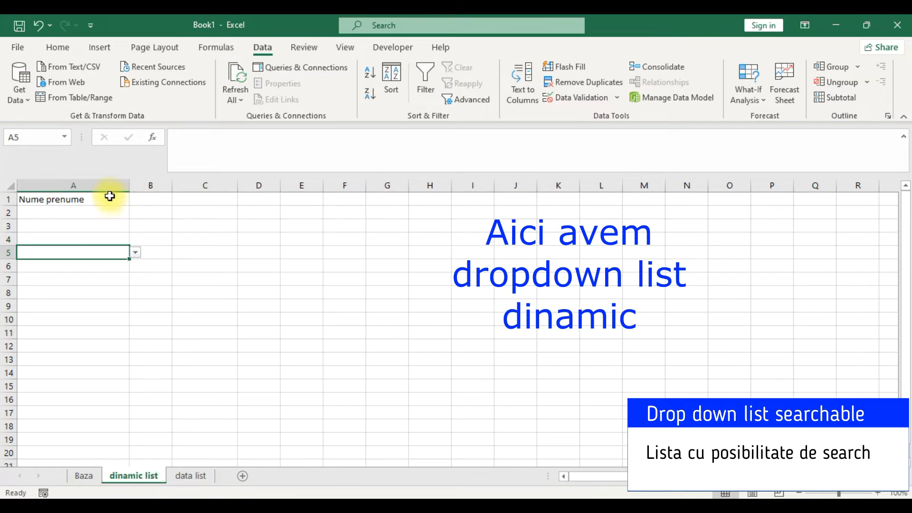
left_click(106, 212)
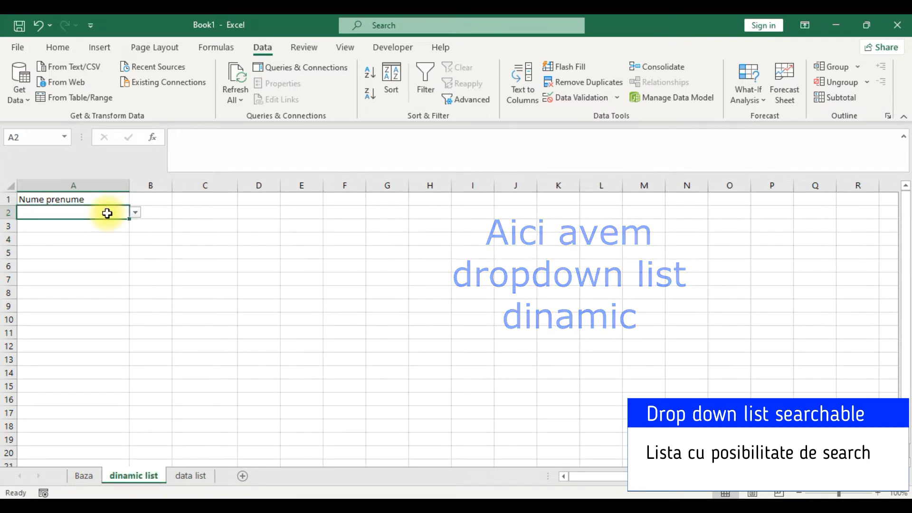
type("ior")
left_click(136, 213)
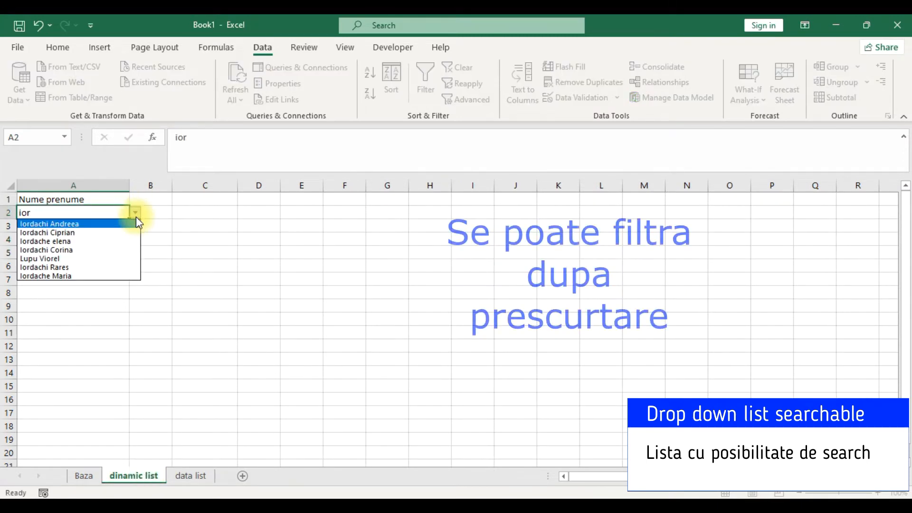
left_click(112, 222)
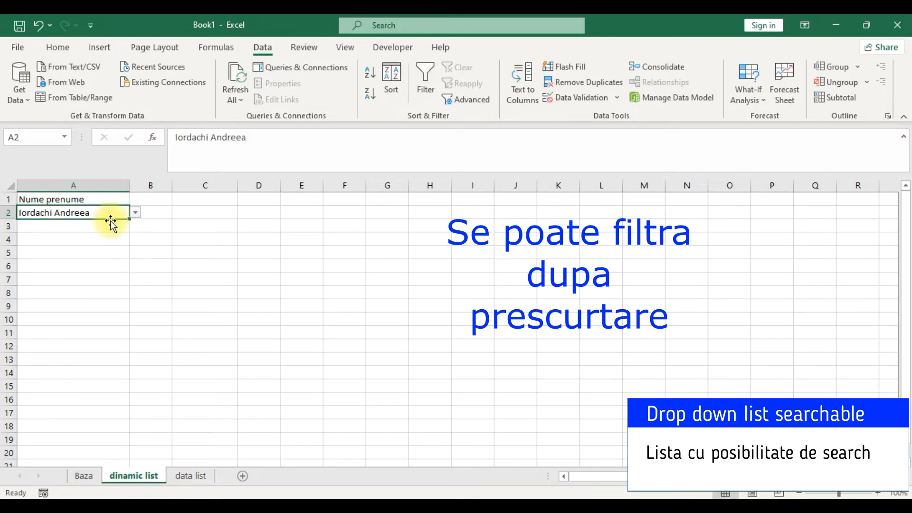
Filter the dropdown in cell A3 by "lup" and choose the fourth matching name
left_click(107, 225)
type("lup")
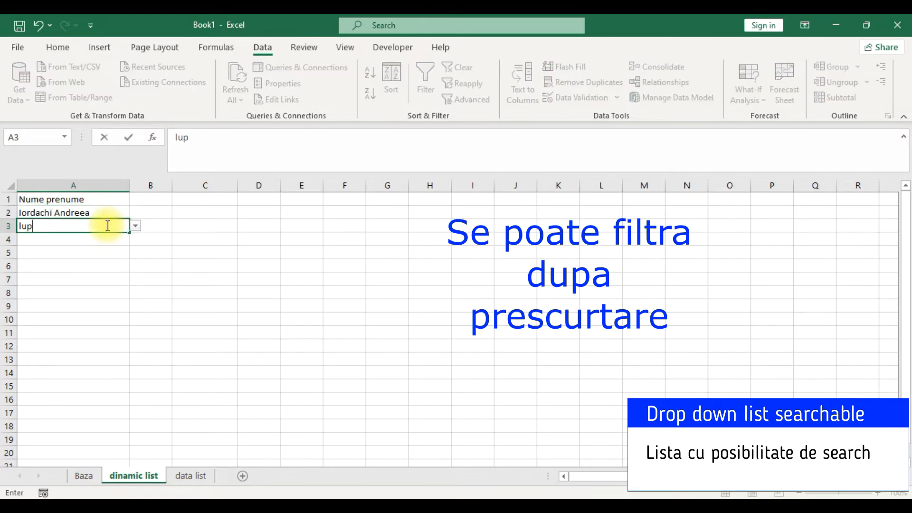
left_click(135, 226)
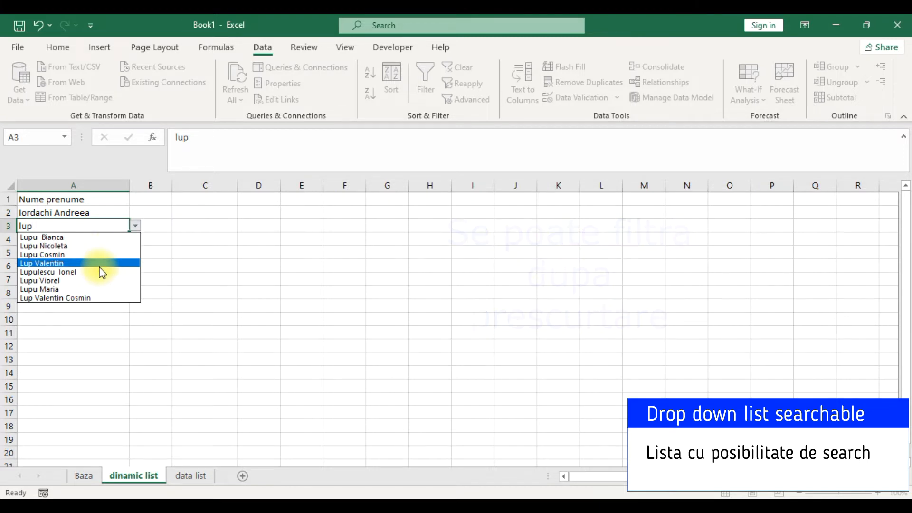
left_click(96, 262)
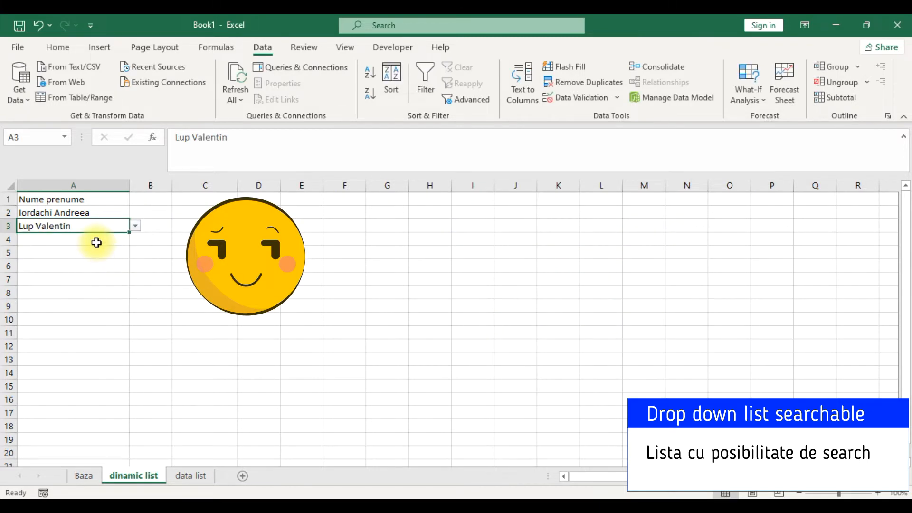
Enter "lup" in cell A4 and choose the second matching name from its filtered dropdown
left_click(96, 242)
type("l")
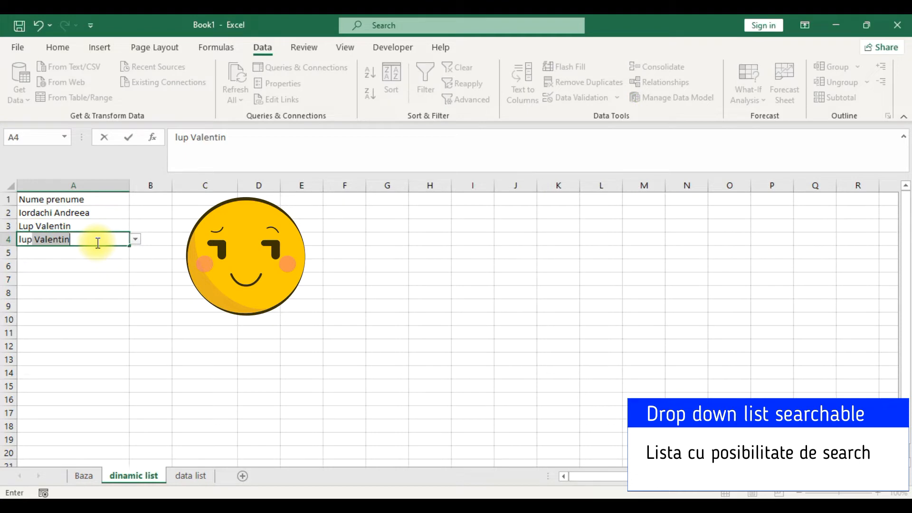
type("up")
key("Delete")
left_click(134, 240)
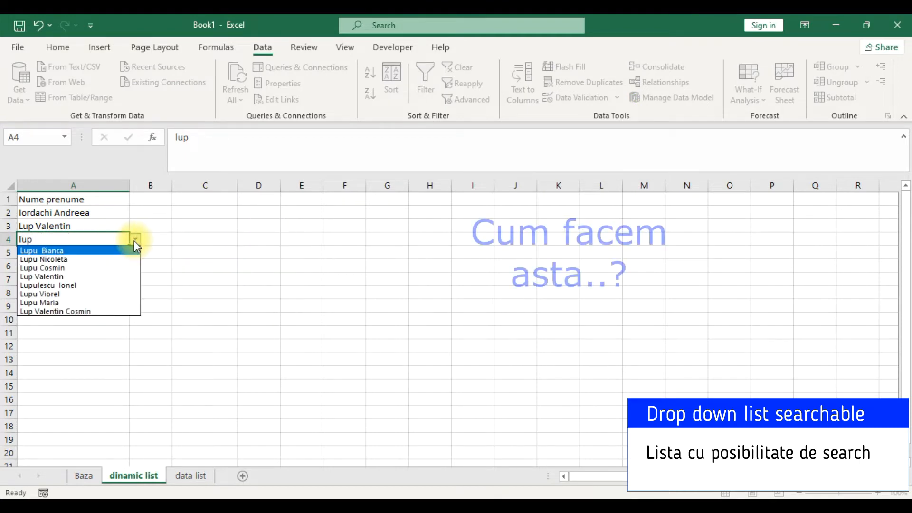
left_click(92, 260)
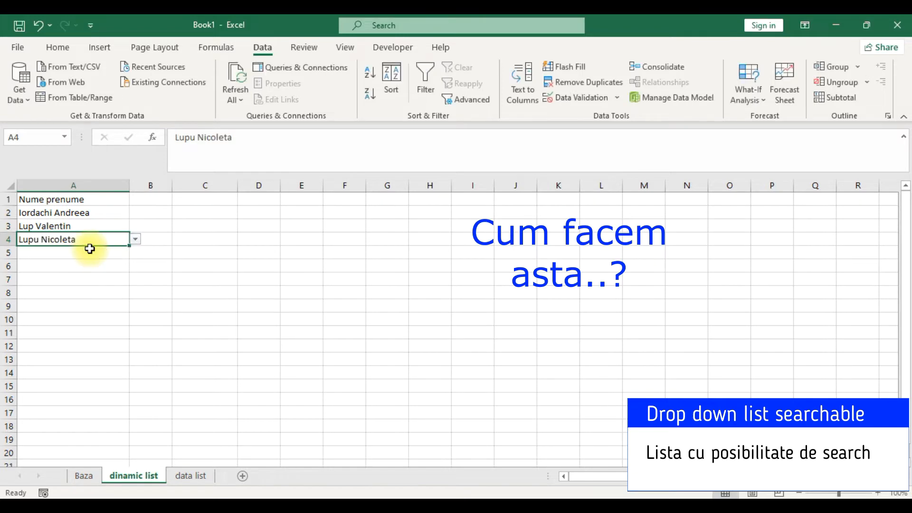
left_click(90, 250)
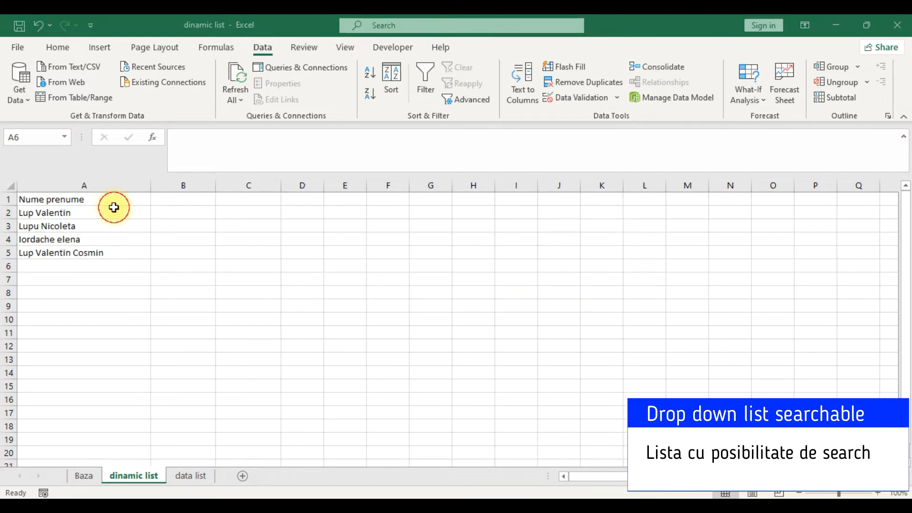
Clear the contents of cells A2:A11 under the Nume prenume heading
left_click(114, 209)
left_click_drag(114, 209, 114, 332)
right_click(108, 285)
left_click(201, 291)
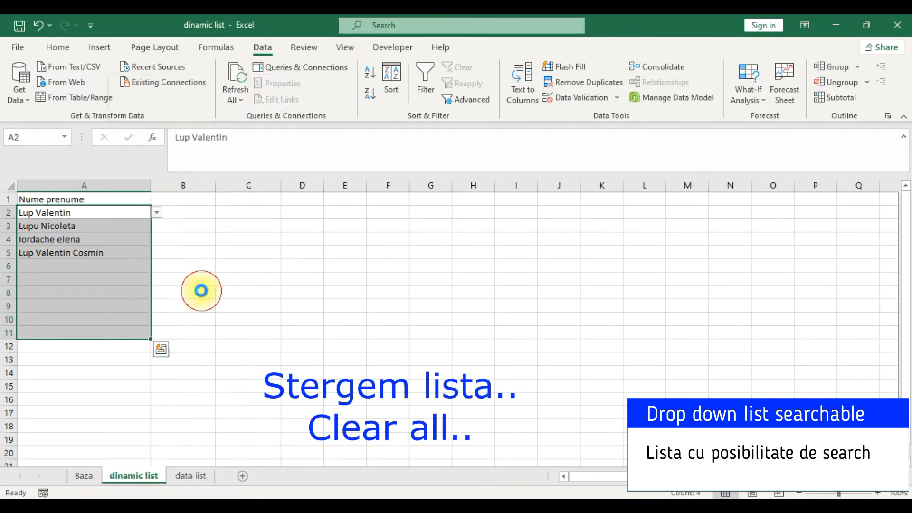
Clear all data validation from A2:A11, applying the change to all other cells with the same settings
left_click(560, 97)
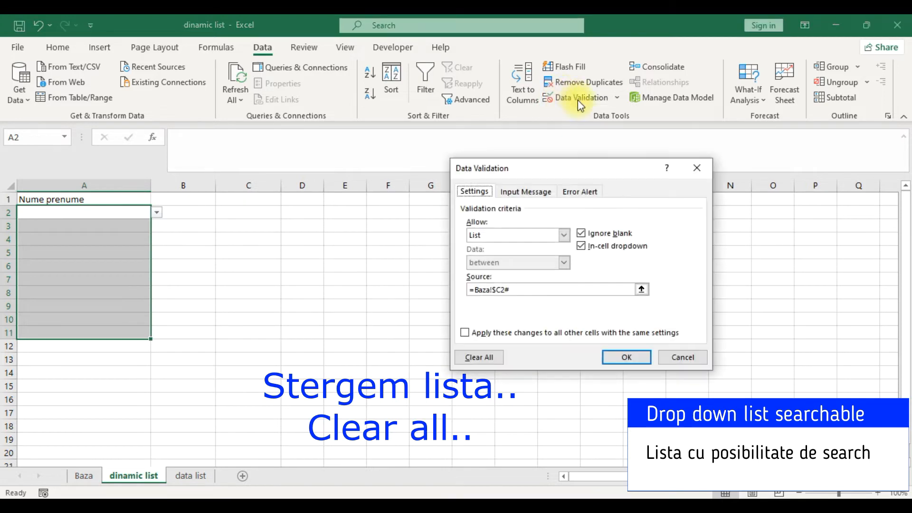
left_click(465, 332)
left_click(478, 357)
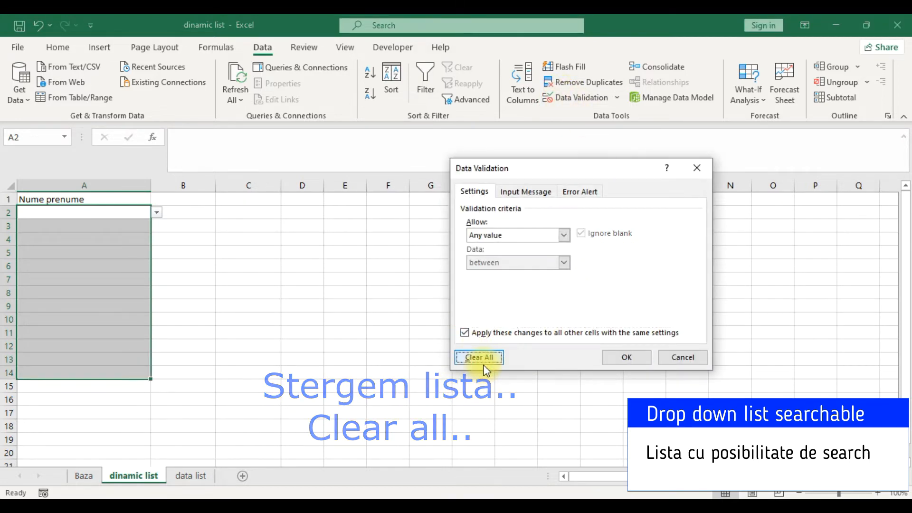
left_click(624, 355)
left_click(287, 328)
left_click(120, 209)
left_click(119, 230)
left_click(117, 210)
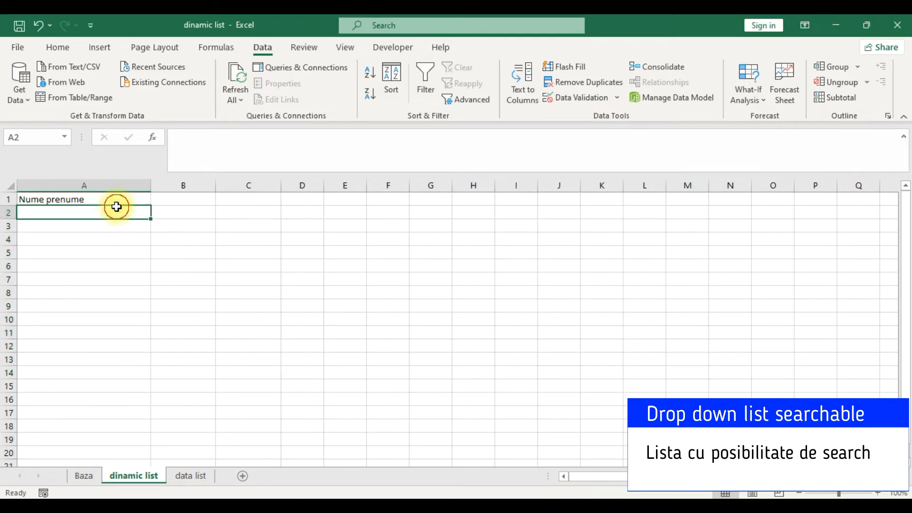
On the Baza sheet, unhide the hidden columns between B and I
left_click(94, 477)
scroll(195, 361, "up", 3)
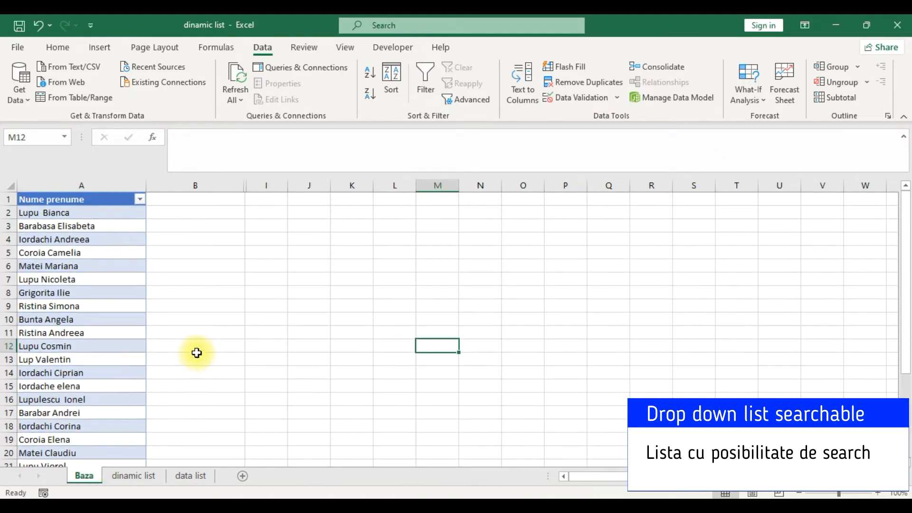
left_click_drag(234, 186, 314, 187)
right_click(243, 280)
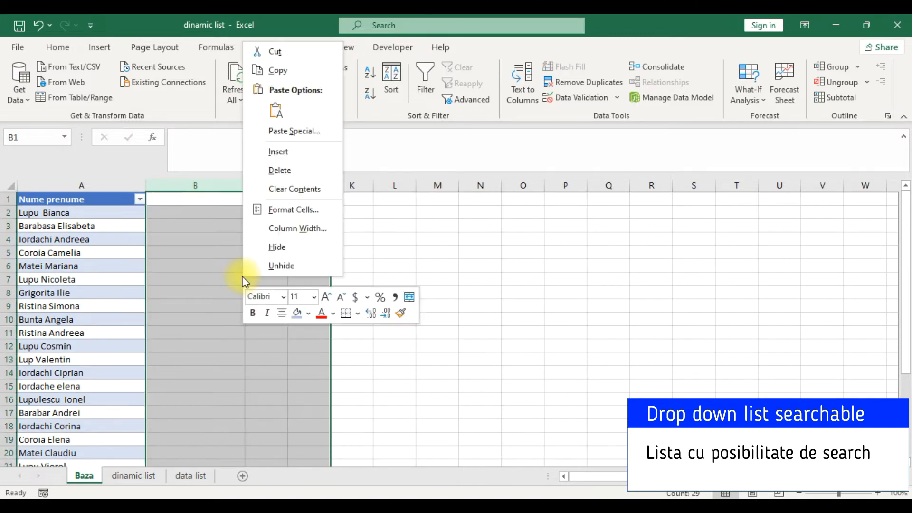
left_click(297, 265)
Clear the formulas in column C below the Dinamic filter header, starting at C2
left_click(283, 249)
left_click(282, 219)
left_click_drag(282, 199, 319, 449)
left_click_drag(281, 475, 282, 443)
scroll(282, 296, "up", 4)
right_click(282, 256)
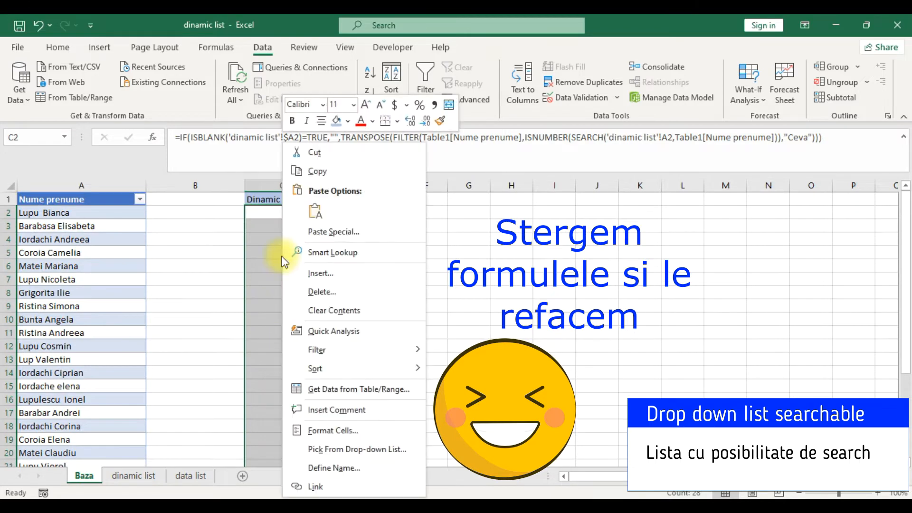
left_click(373, 308)
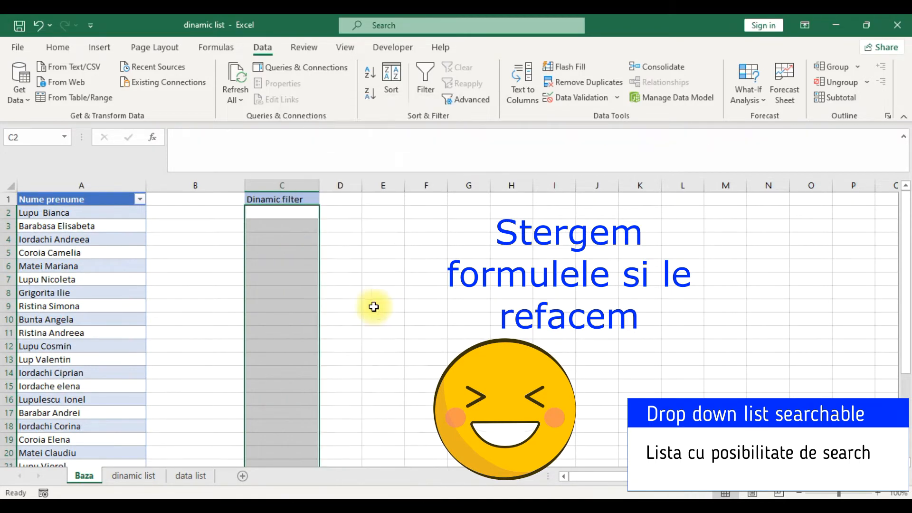
Enter =SEARCH('dinamic list'!$A2,Table1[Nume prenume]) in cell C2 of the Baza sheet
left_click(276, 291)
left_click(277, 214)
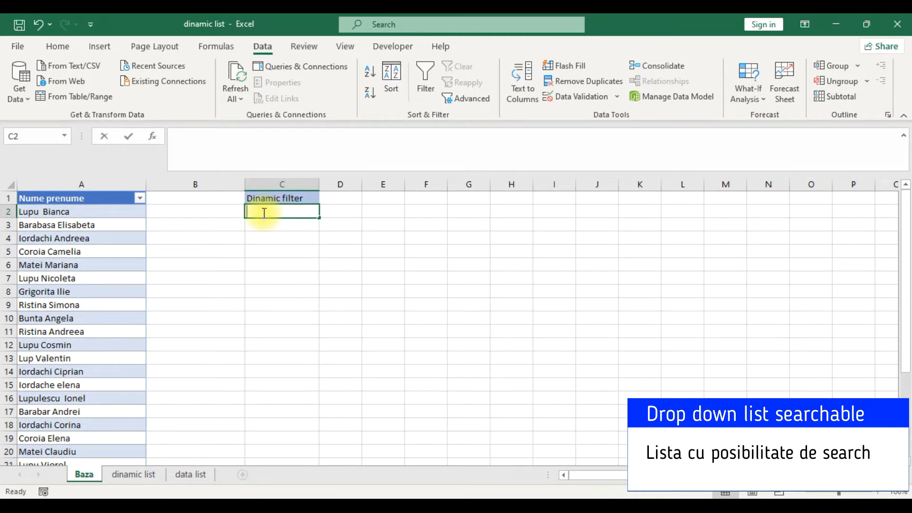
type("=sea")
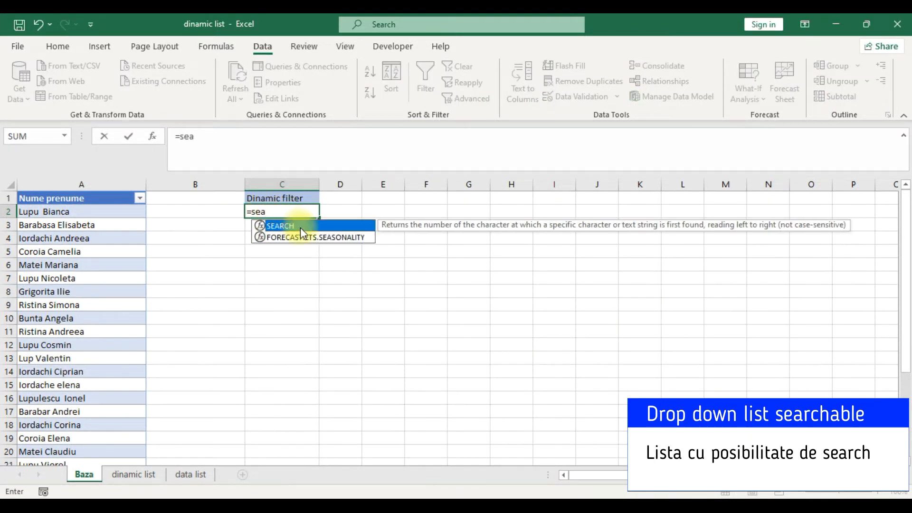
double_click(300, 226)
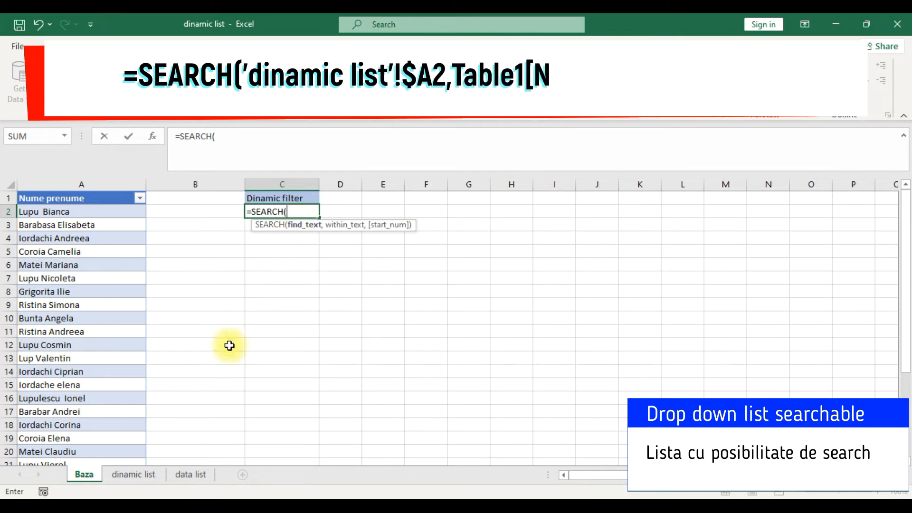
left_click(133, 474)
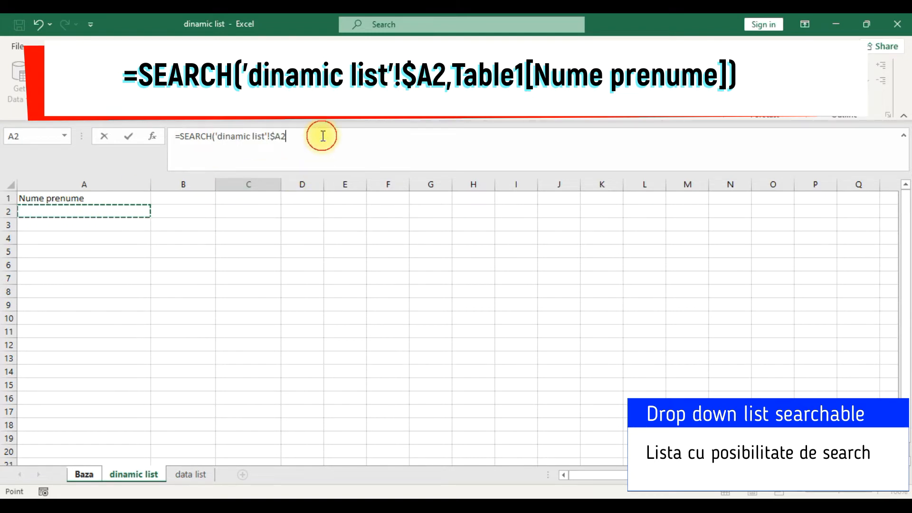
type(",")
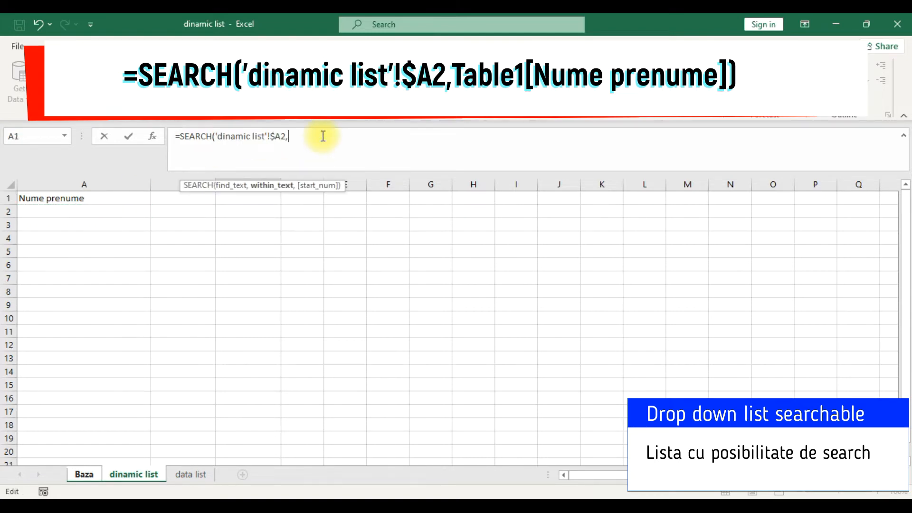
left_click(88, 475)
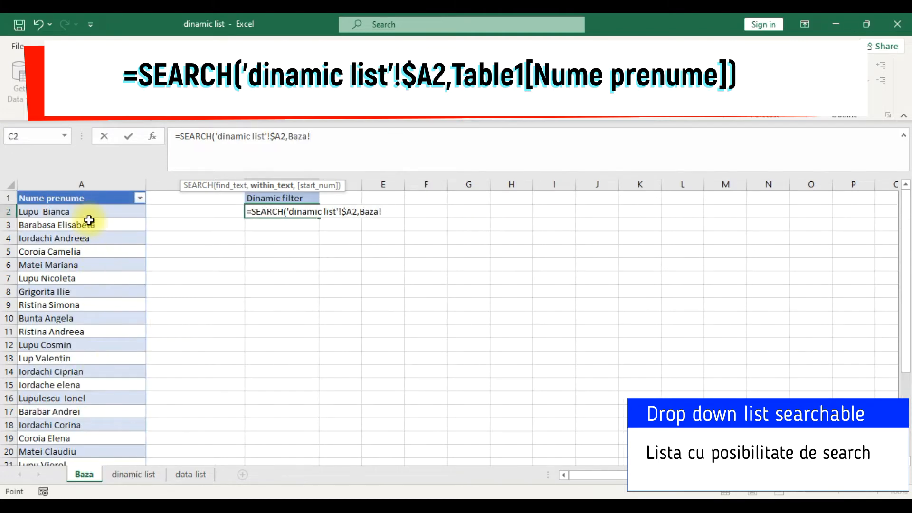
left_click_drag(90, 211, 92, 418)
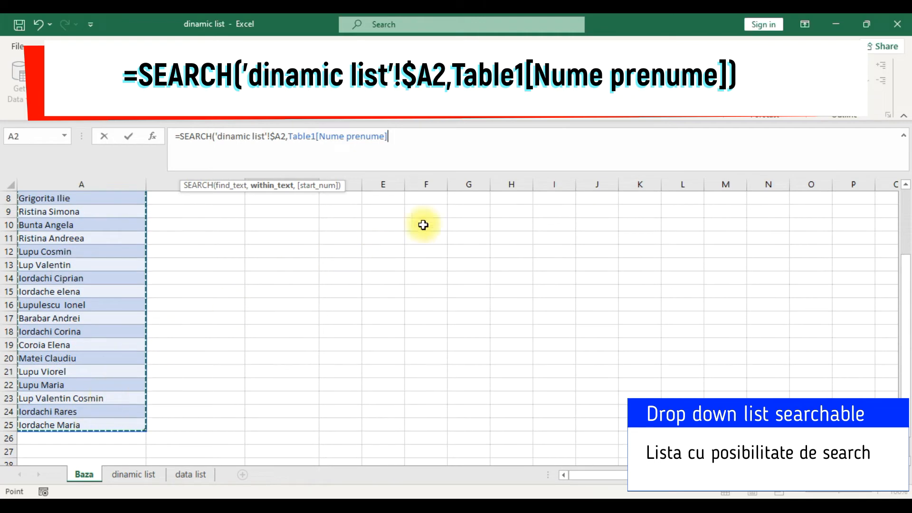
type(")")
key("ctrl+Return")
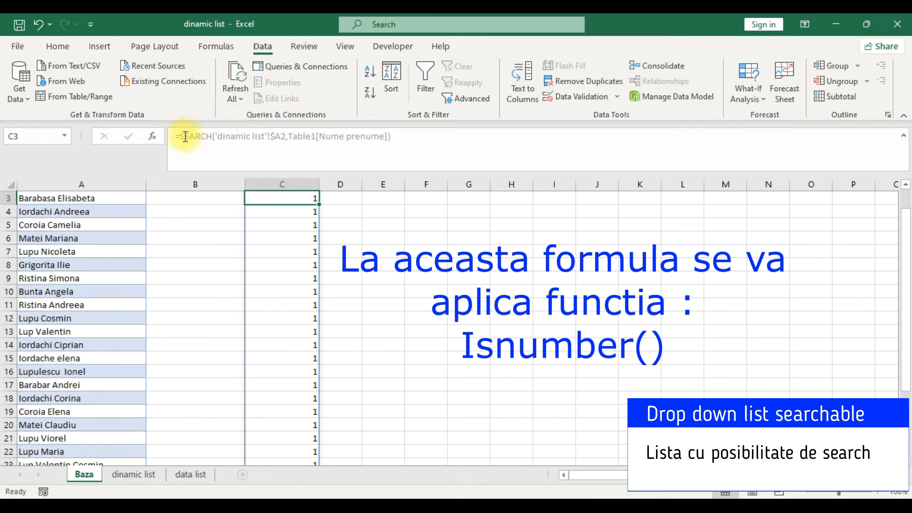
Wrap the SEARCH formula in C2 in ISNUMBER, giving =ISNUMBER(SEARCH('dinamic list'!$A2,Table1[Nume prenume]))
key("BackSpace")
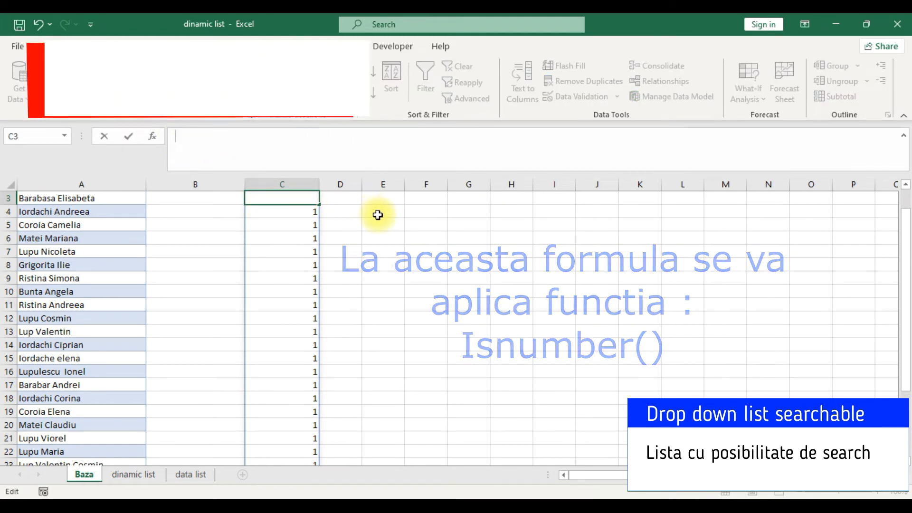
key("Escape")
scroll(360, 222, "up", 1)
left_click(304, 213)
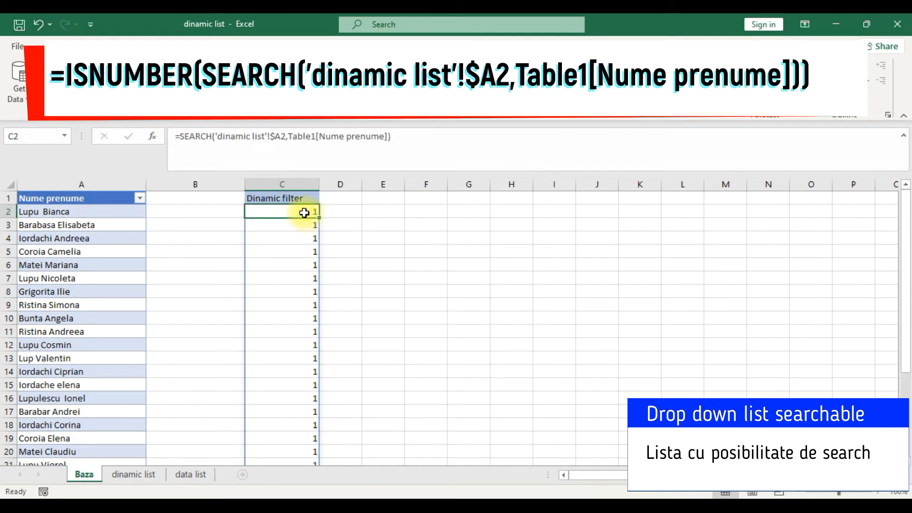
left_click(183, 139)
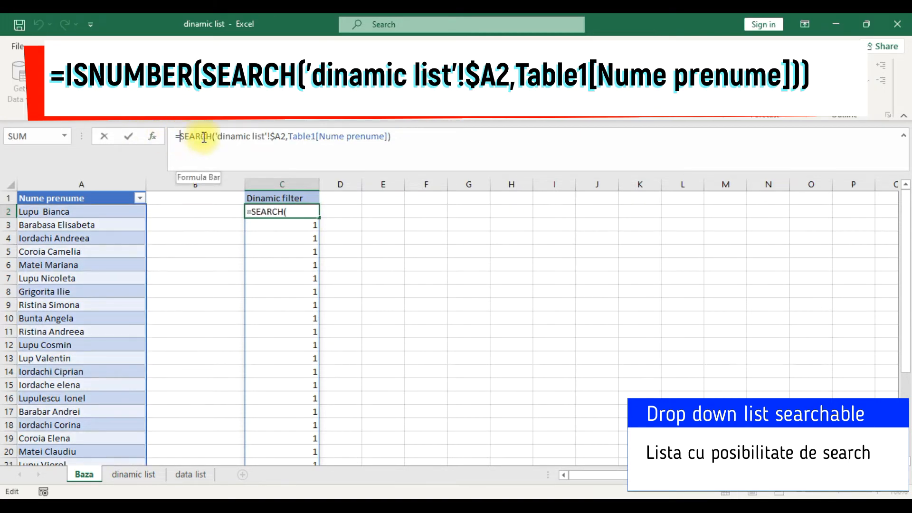
type("is")
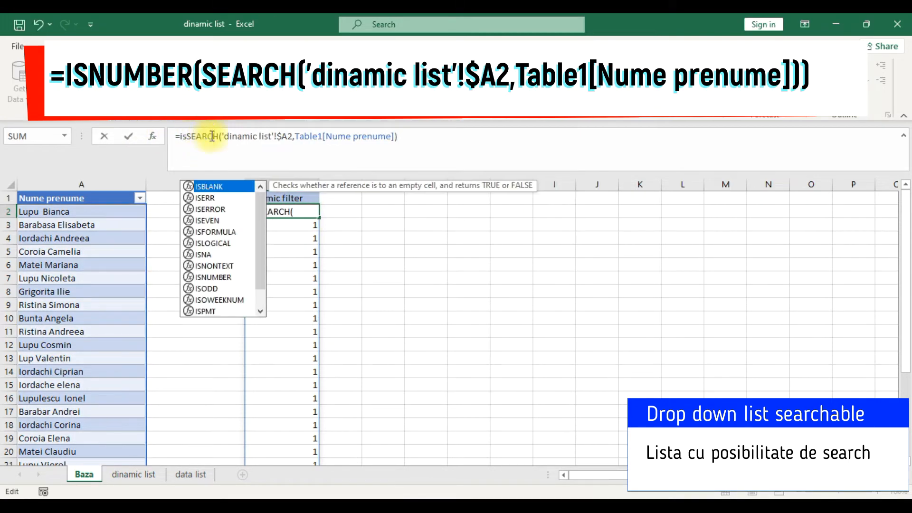
double_click(214, 277)
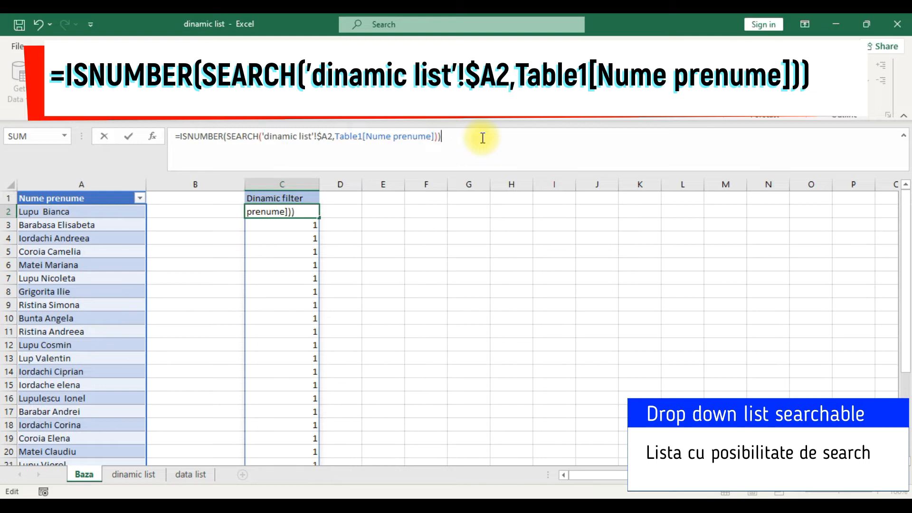
key("Return")
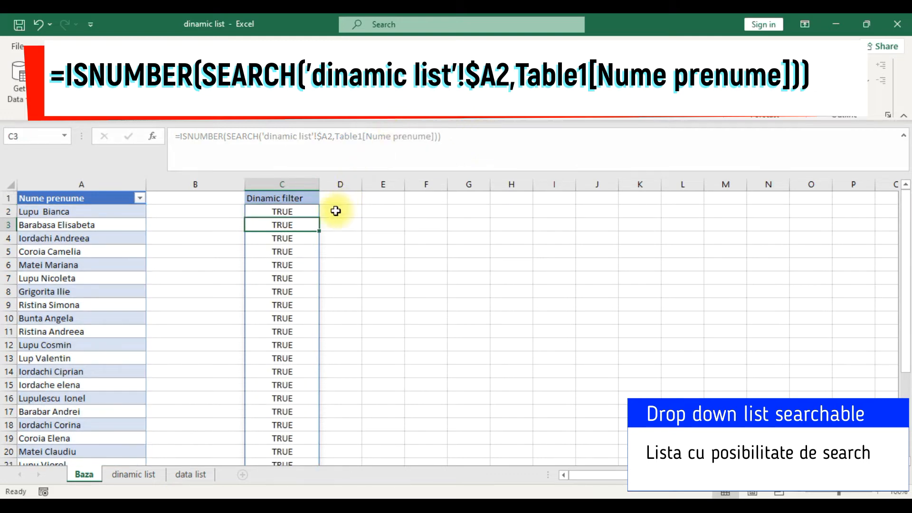
Wrap the C2 formula in FILTER, with Table1[Nume prenume] as the array, the ISNUMBER test as the condition and "Ceva" as the if-empty value
left_click(307, 212)
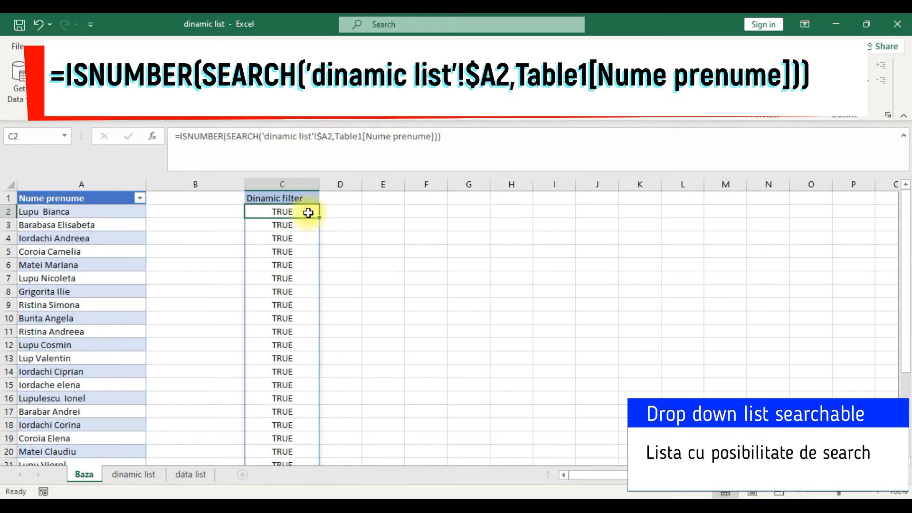
left_click(181, 138)
type("fil")
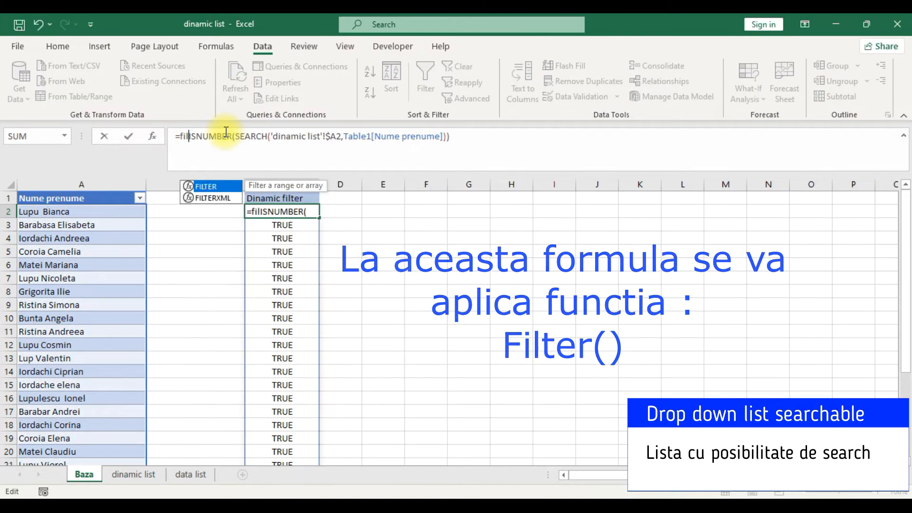
double_click(221, 188)
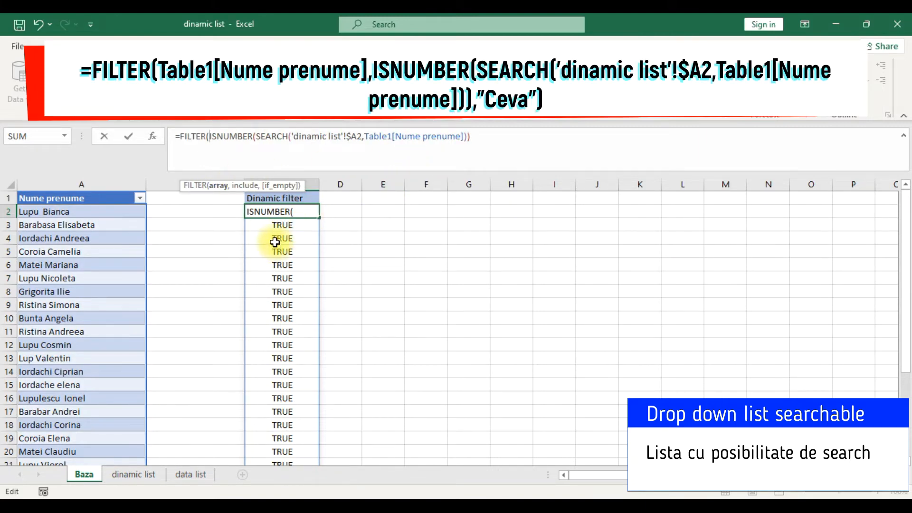
left_click_drag(113, 211, 110, 437)
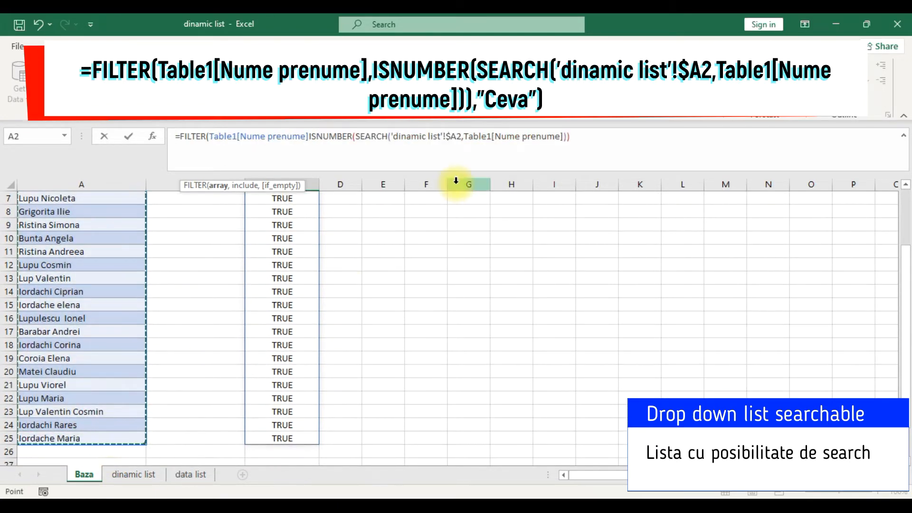
type(",")
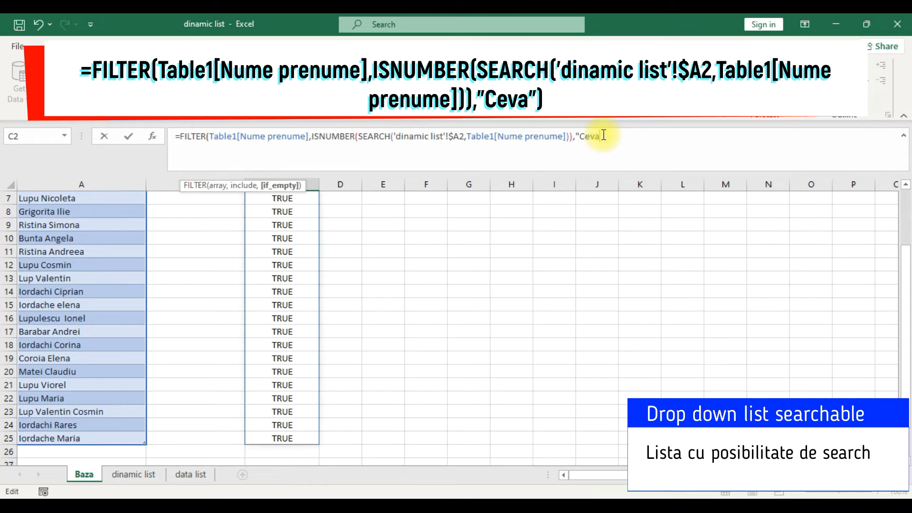
type(")")
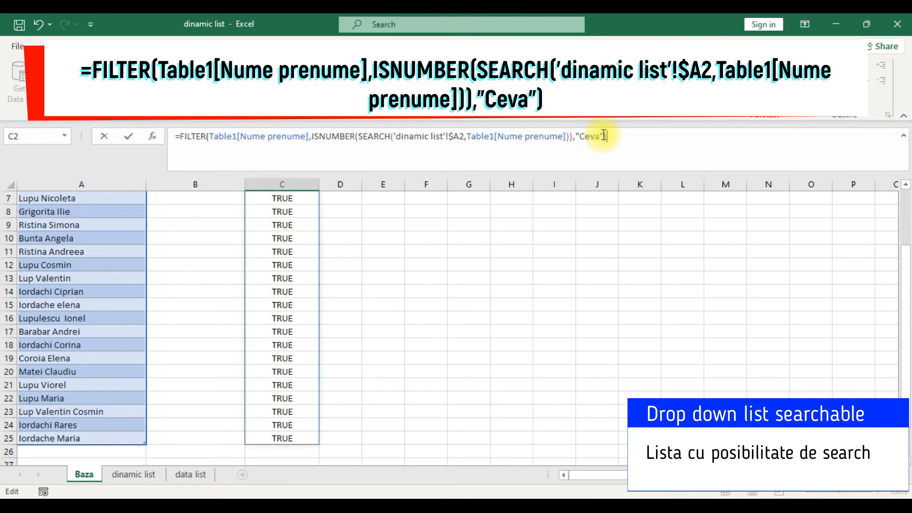
key("Return")
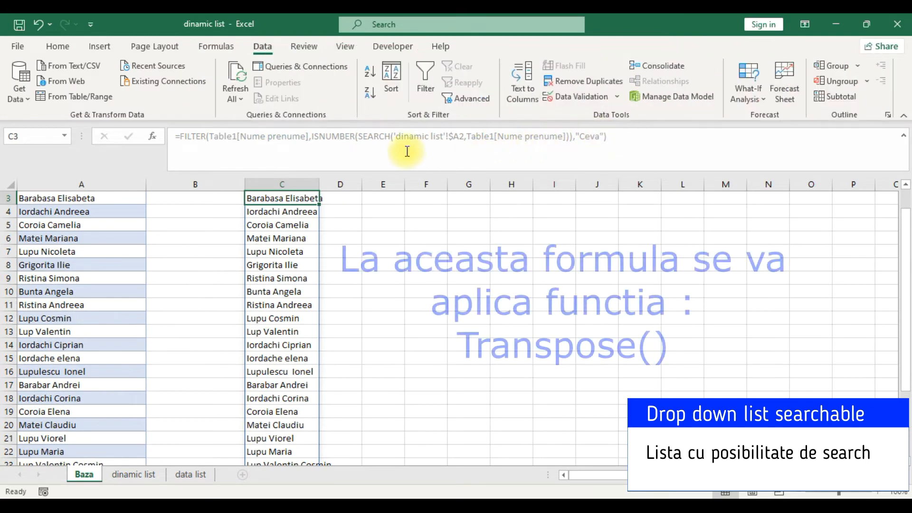
Wrap the FILTER formula in C2 in TRANSPOSE so the matching names spill horizontally across row 2
left_click(183, 132)
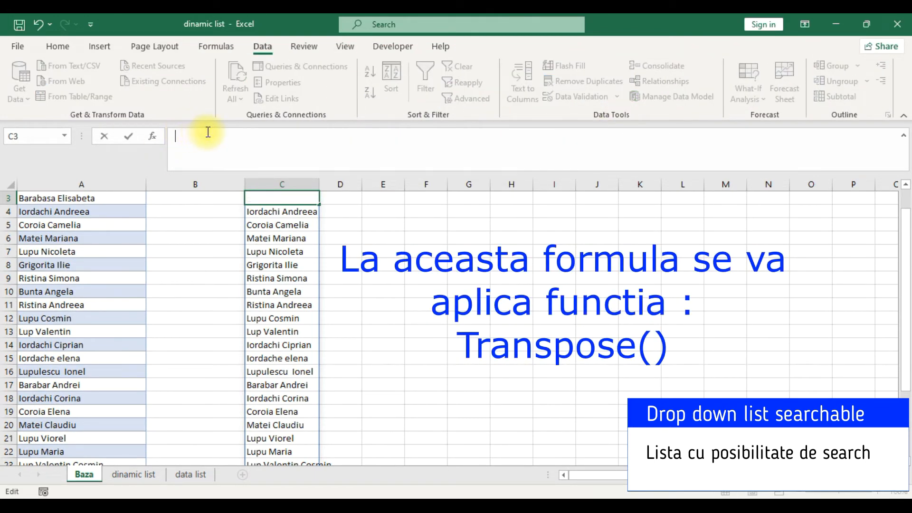
key("Escape")
scroll(373, 220, "up", 1)
left_click(295, 209)
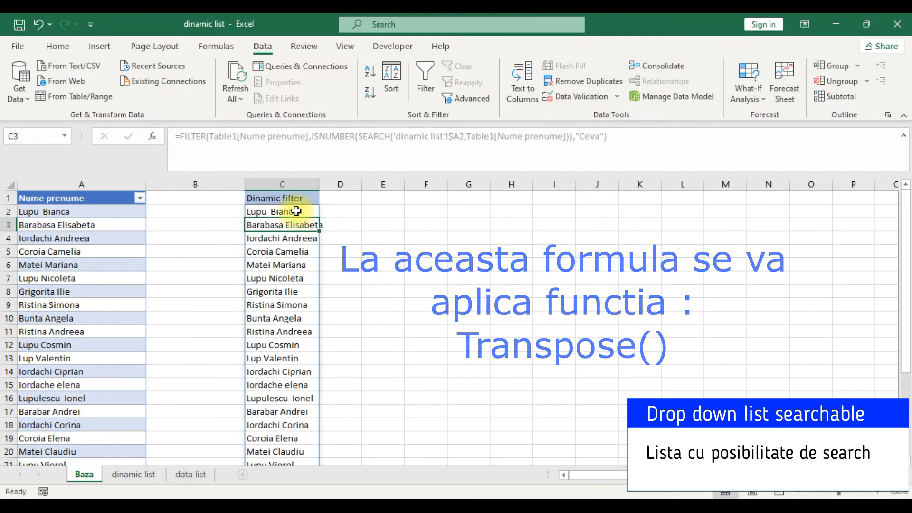
left_click(179, 136)
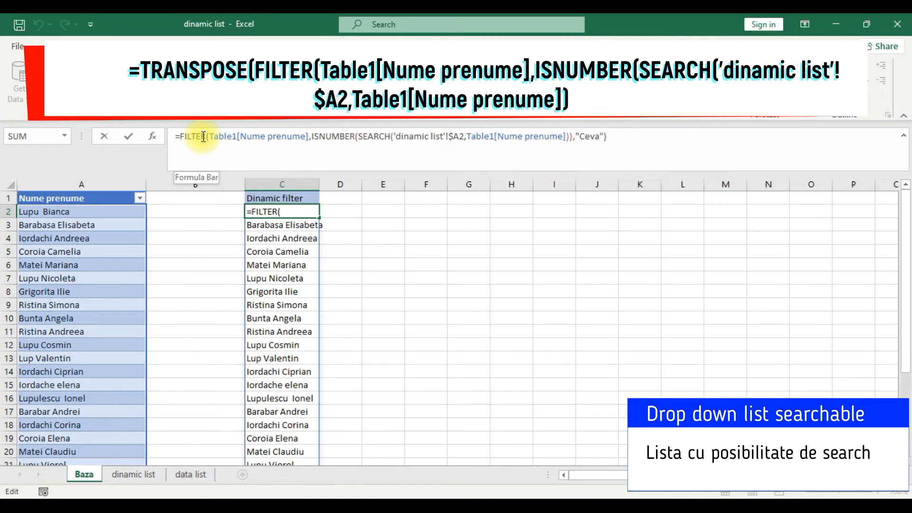
type("tra")
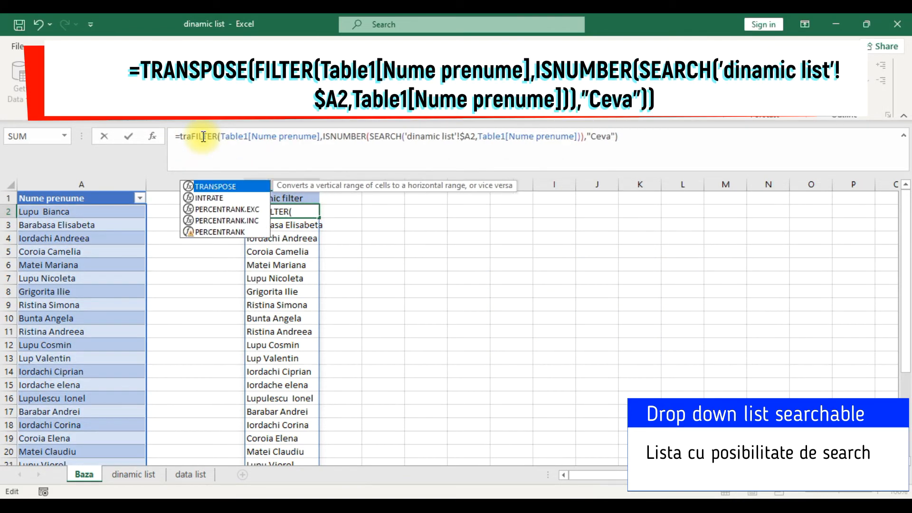
double_click(238, 185)
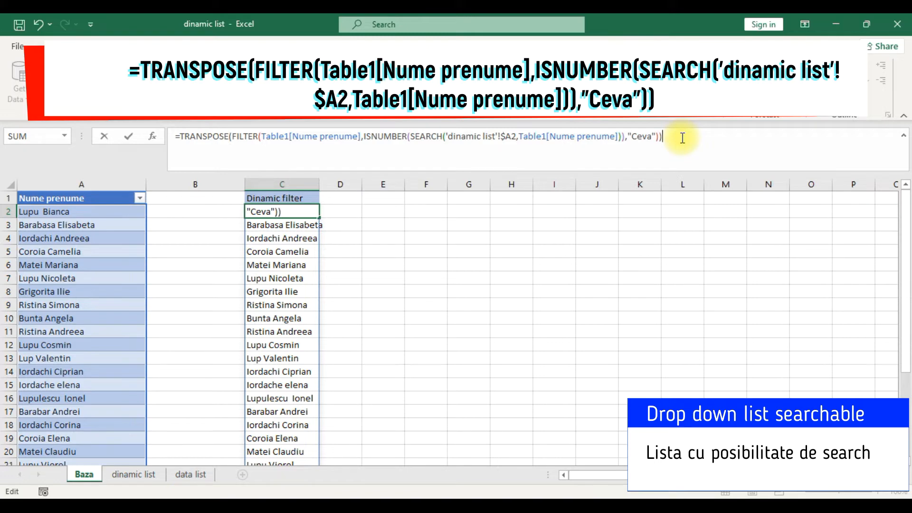
key("Return")
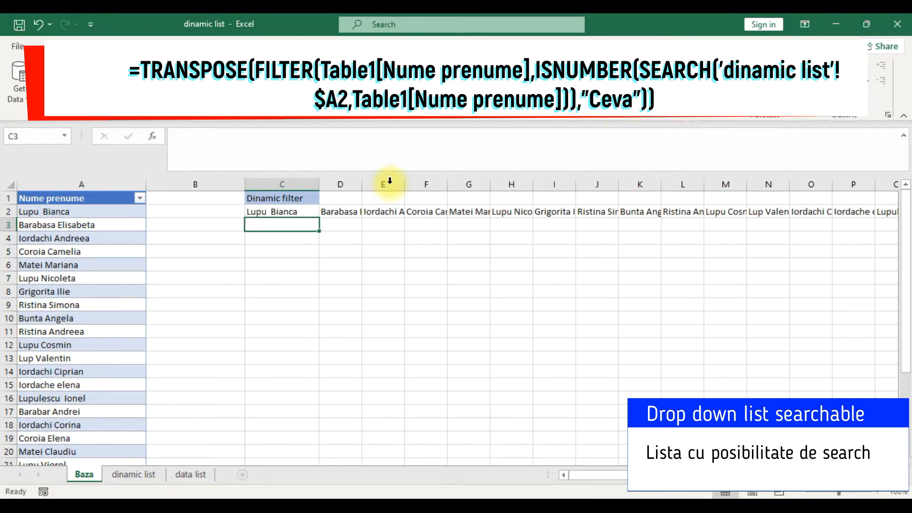
left_click(294, 213)
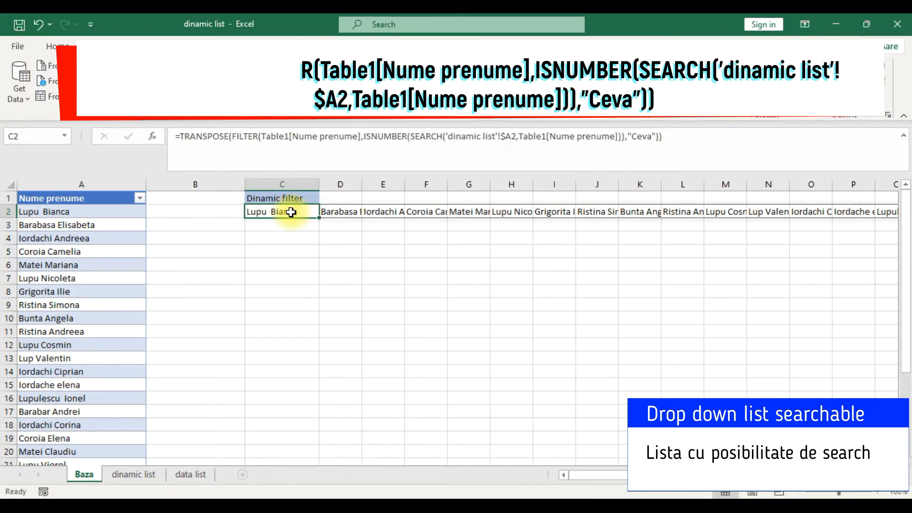
Start wrapping the TRANSPOSE formula in C2 of the Baza sheet in IF, with ISBLANK as the logical test
left_click(190, 135)
key("Right")
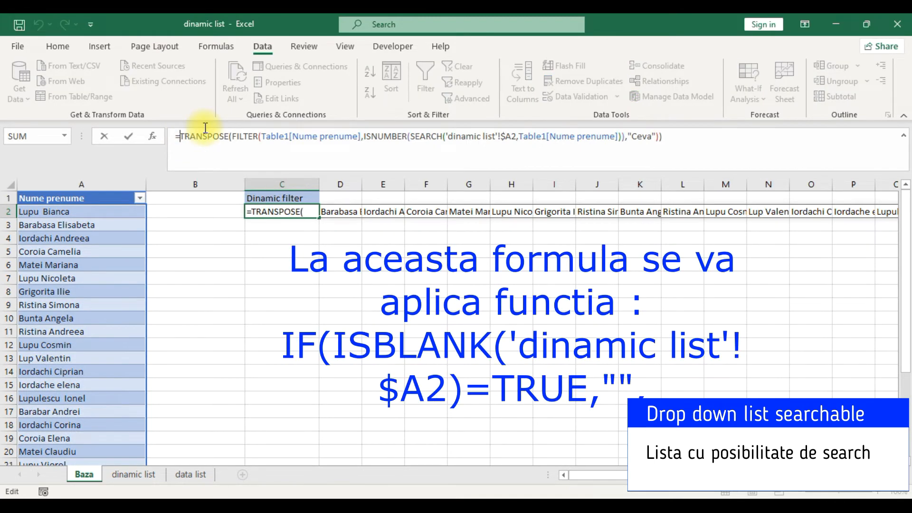
type("if")
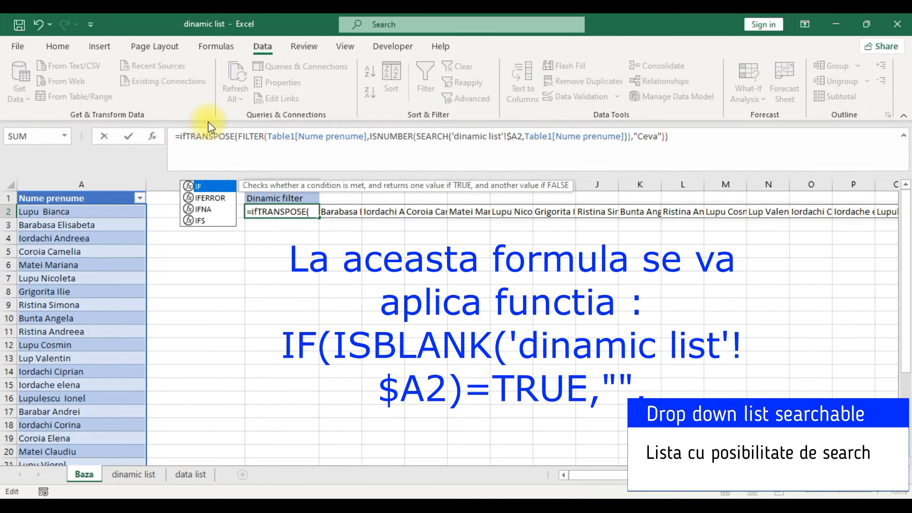
key("Tab")
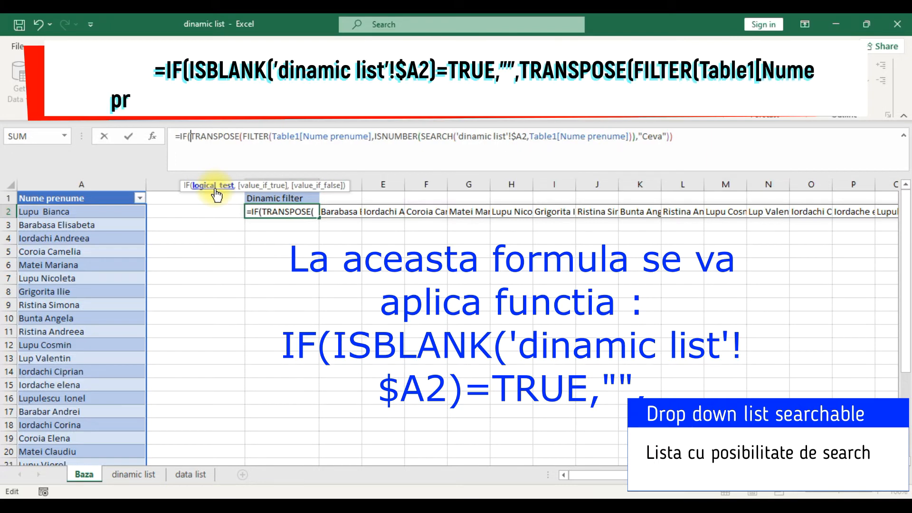
type("is")
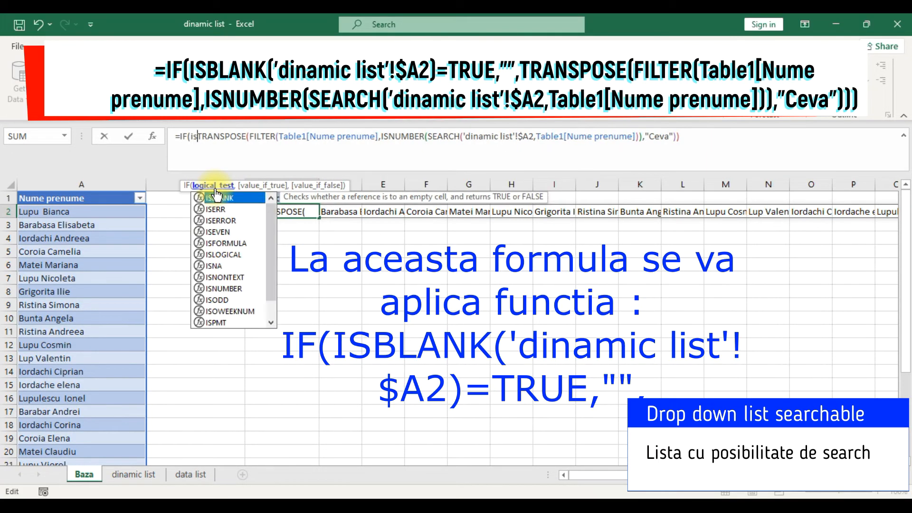
double_click(229, 197)
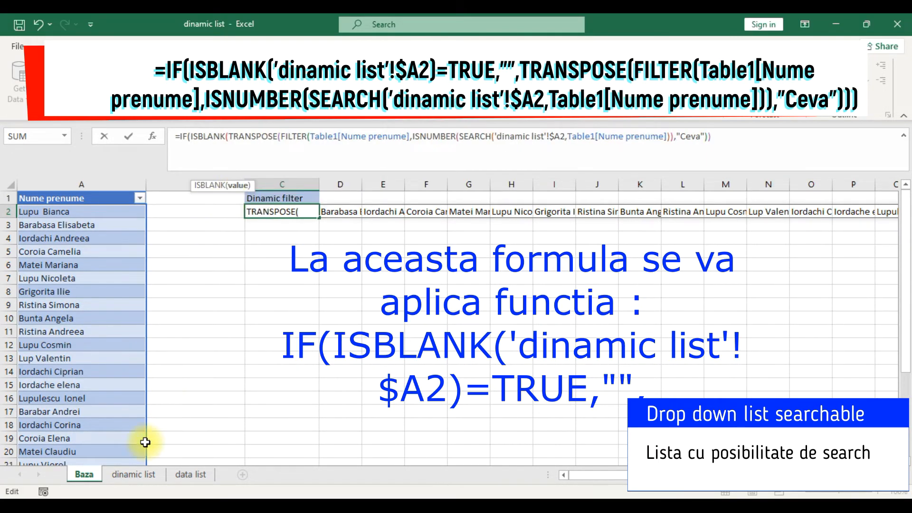
Complete the ISBLANK test with cell A2 of the dinamic list sheet, column locked, giving ISBLANK('dinamic list'!$A2)
left_click(135, 475)
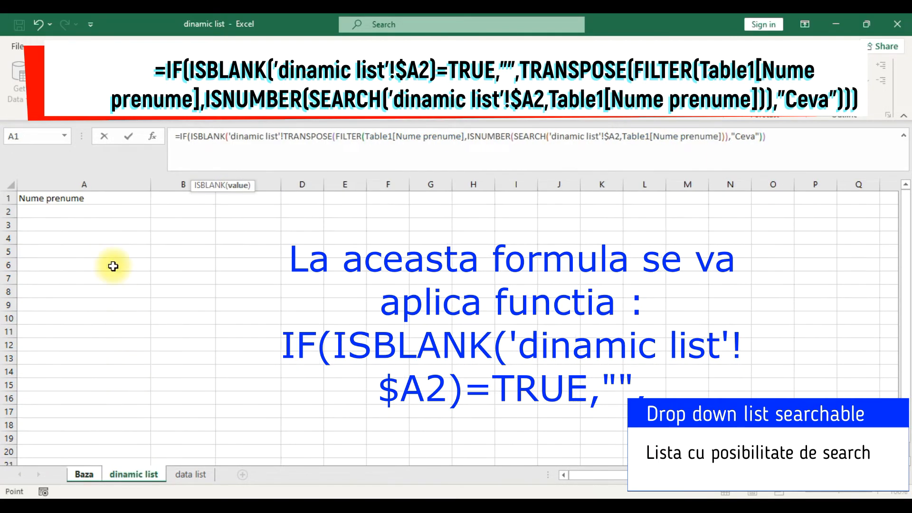
left_click(109, 207)
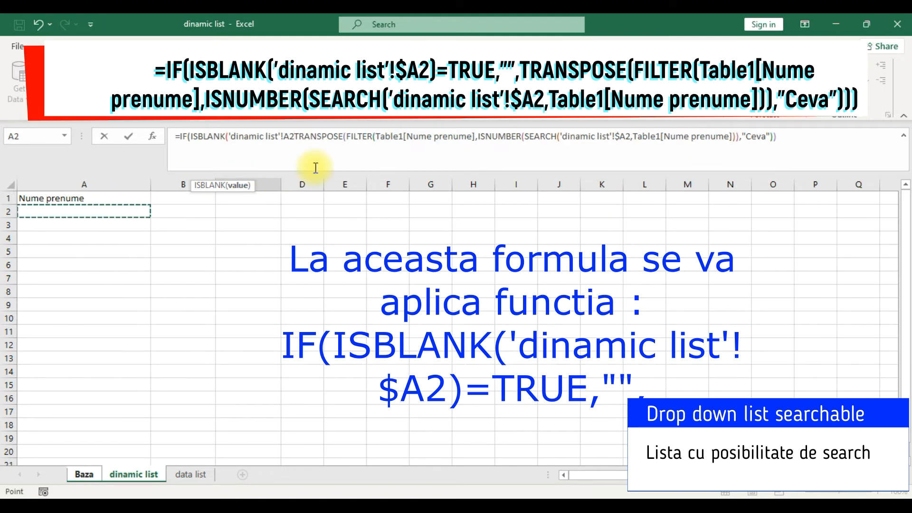
key("F4")
key("F4")
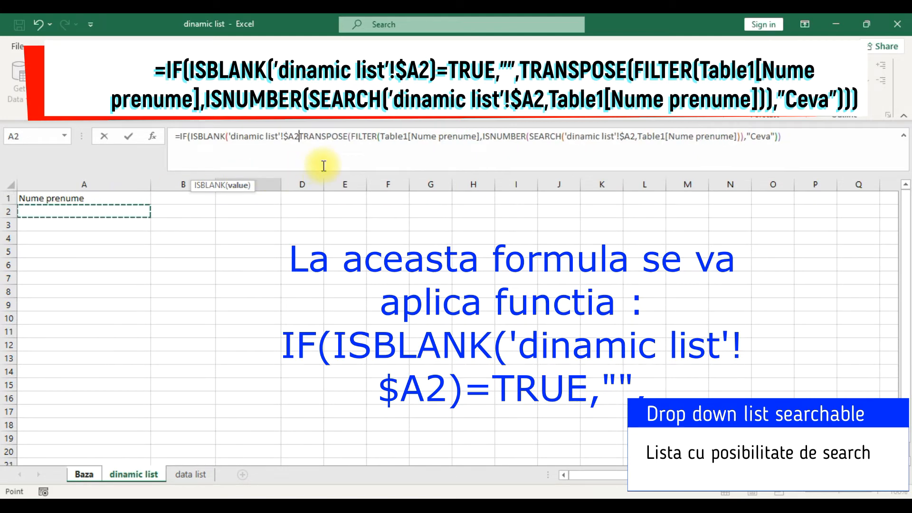
type("=")
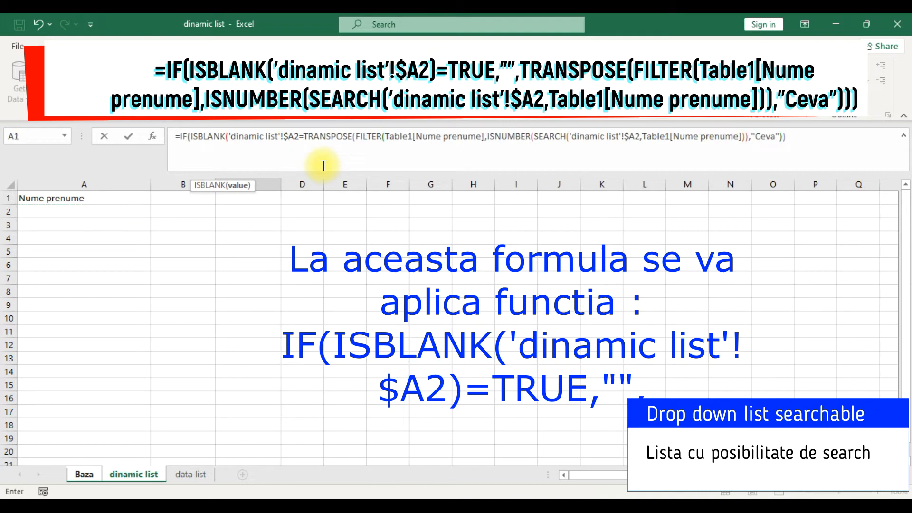
key("BackSpace")
type(")")
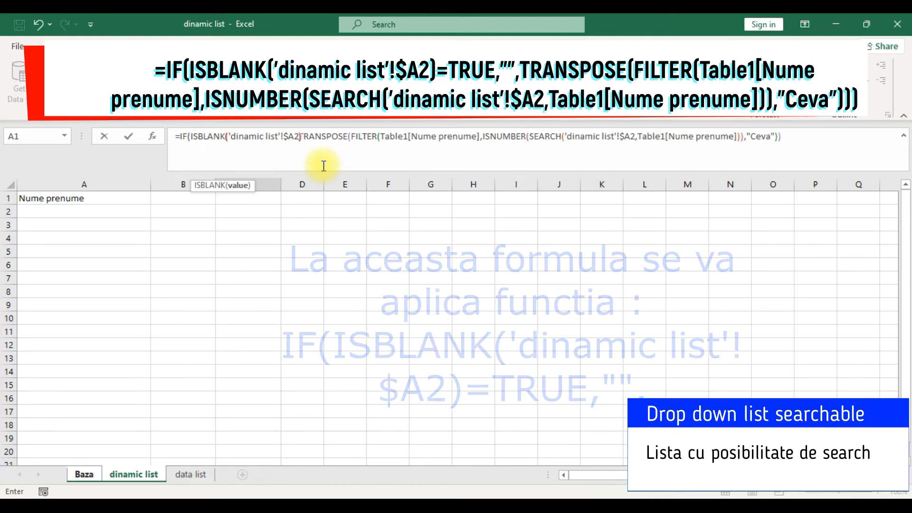
Compare the ISBLANK test with TRUE, return "" when true and the TRANSPOSE result otherwise, and commit the formula
type("=tru")
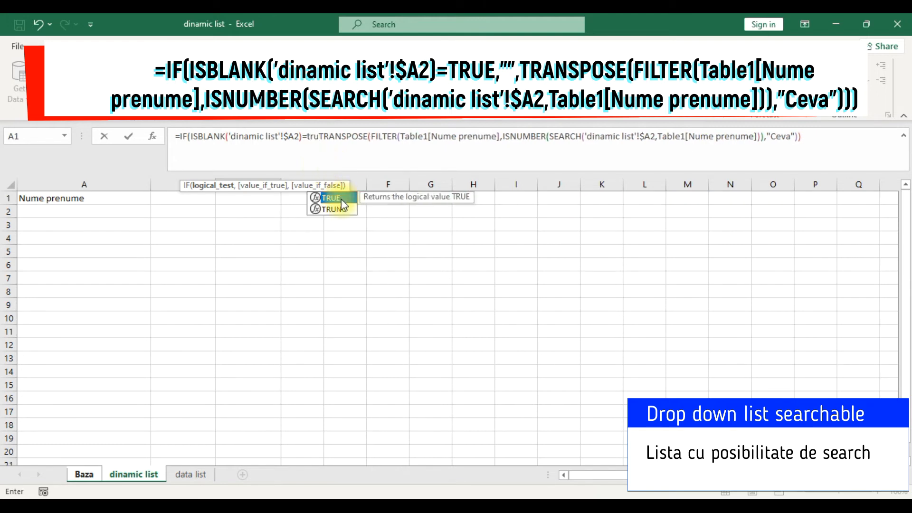
double_click(341, 195)
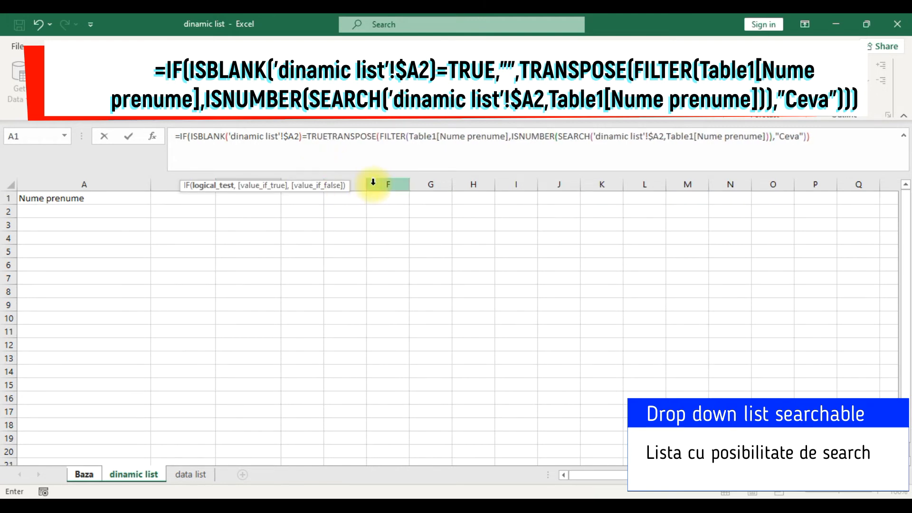
type(",\"\"")
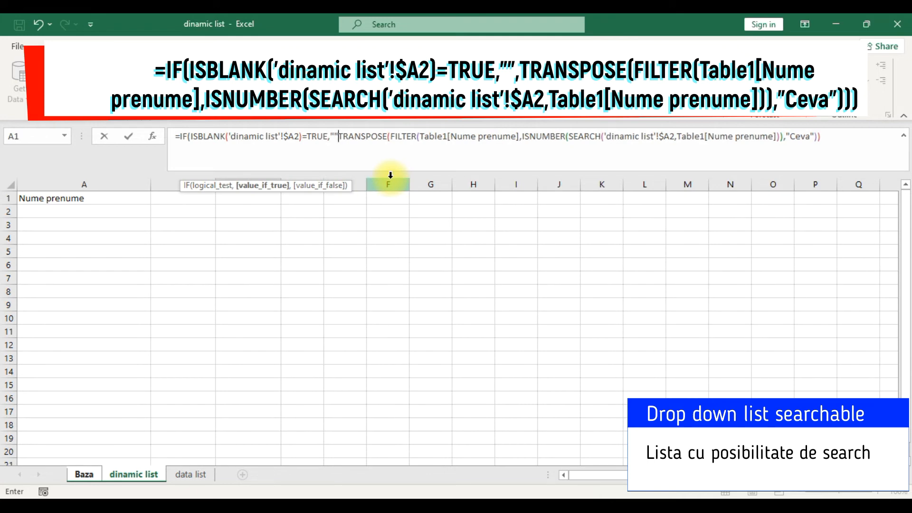
type(",")
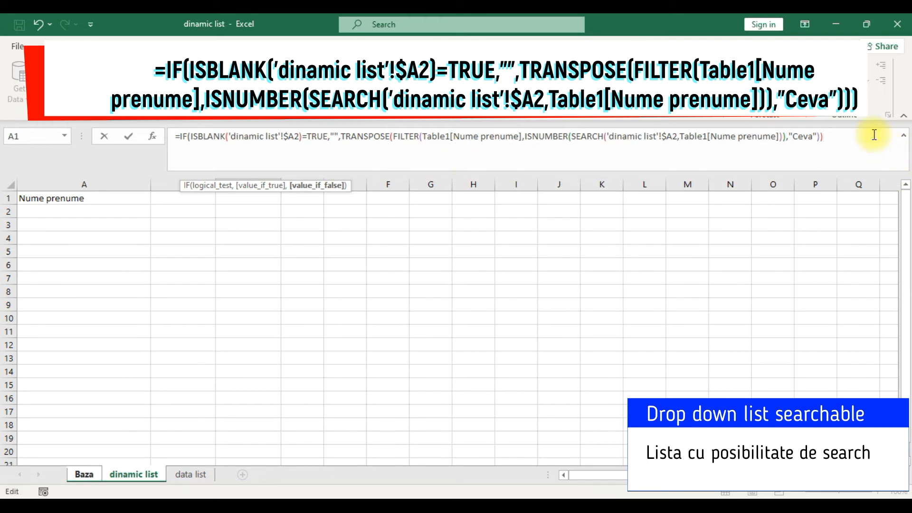
type(")")
key("Return")
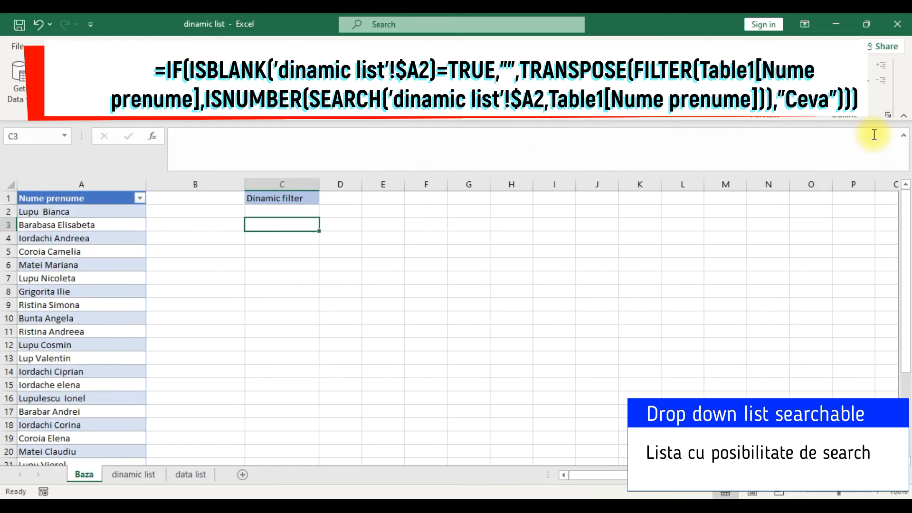
Fill the C2 formula down column C of the Baza sheet, alongside the name table
left_click(285, 209)
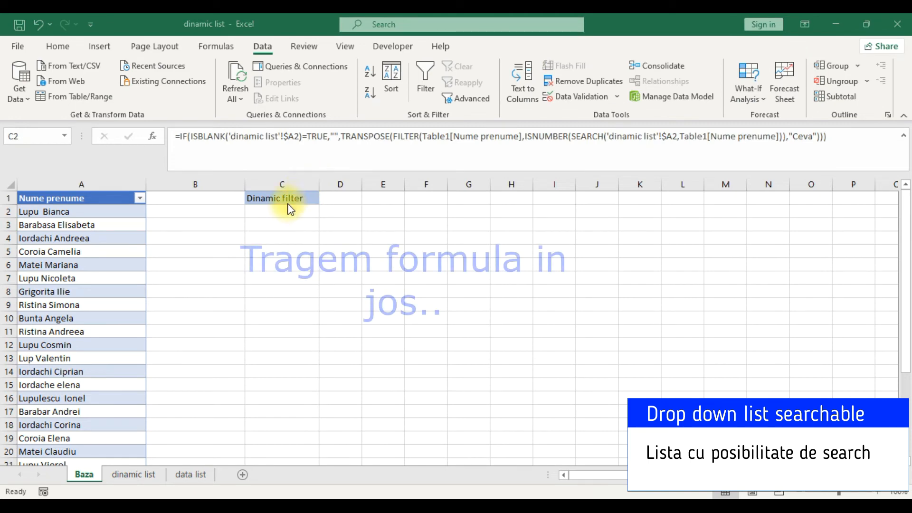
mouse_move(319, 218)
left_mouse_down()
mouse_move(328, 427)
mouse_move(295, 423)
mouse_move(295, 495)
mouse_move(299, 433)
left_mouse_up()
scroll(300, 239, "up", 3)
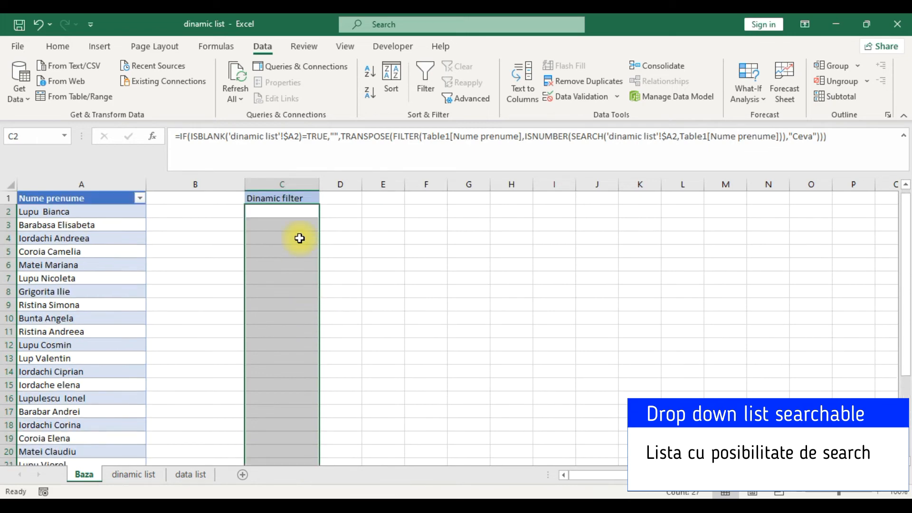
left_click(282, 212)
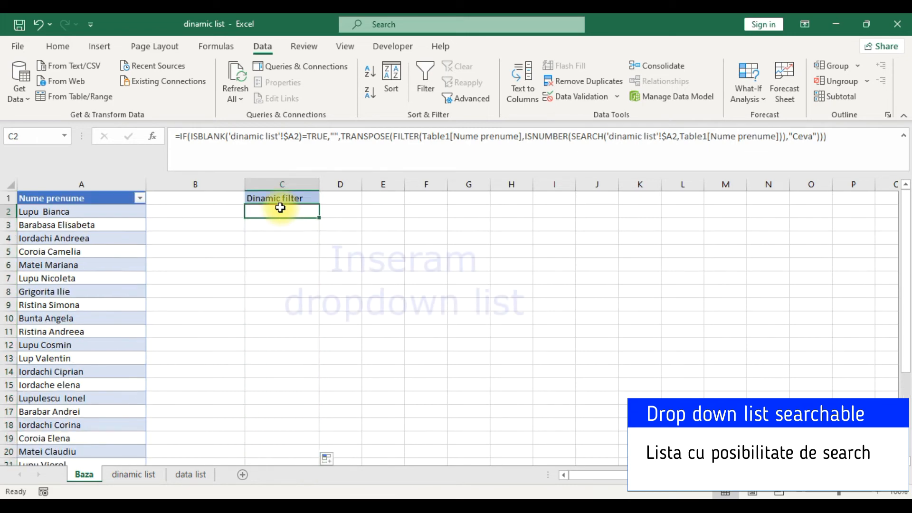
Set up List data validation for A2 of the dinamic list sheet with =Baza!$C$2 as the source
left_click(154, 476)
left_click(110, 209)
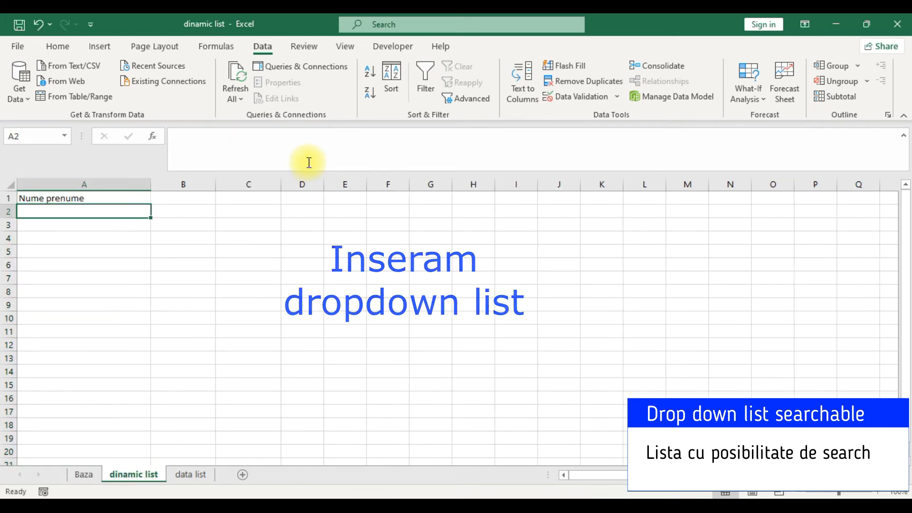
left_click(567, 95)
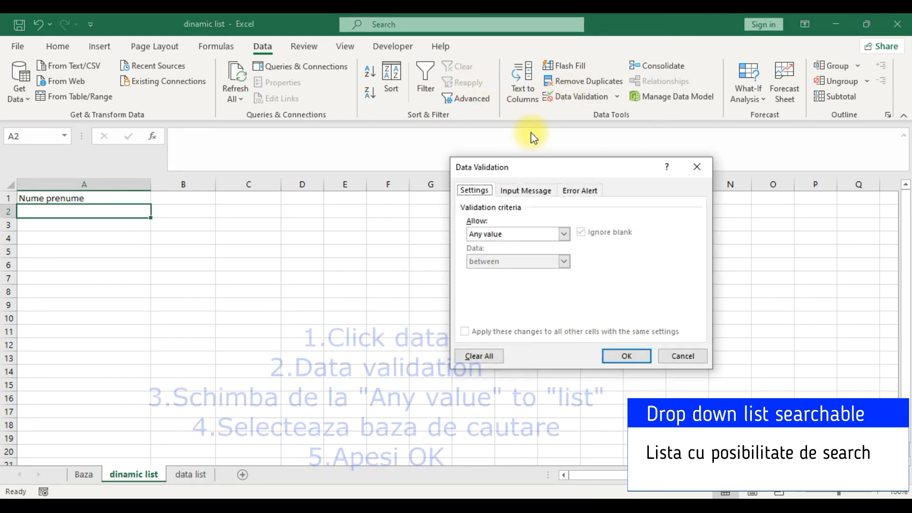
left_click(535, 233)
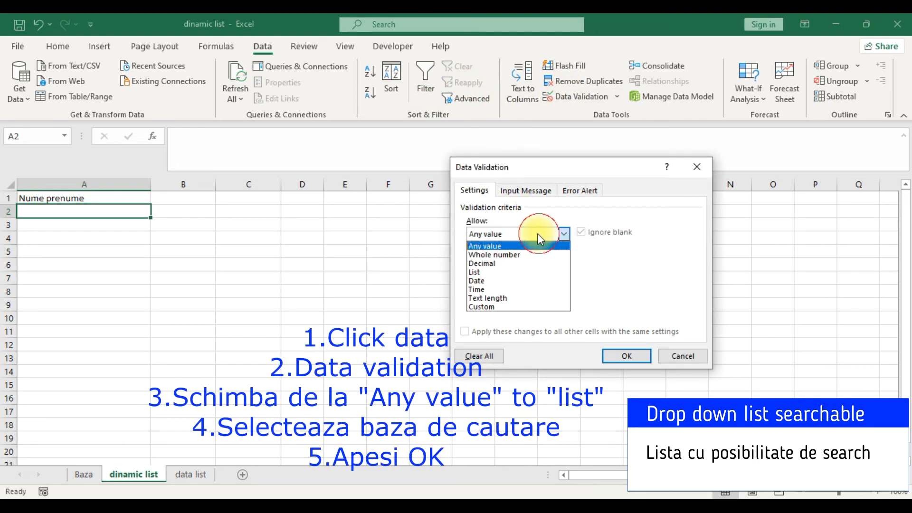
left_click(513, 271)
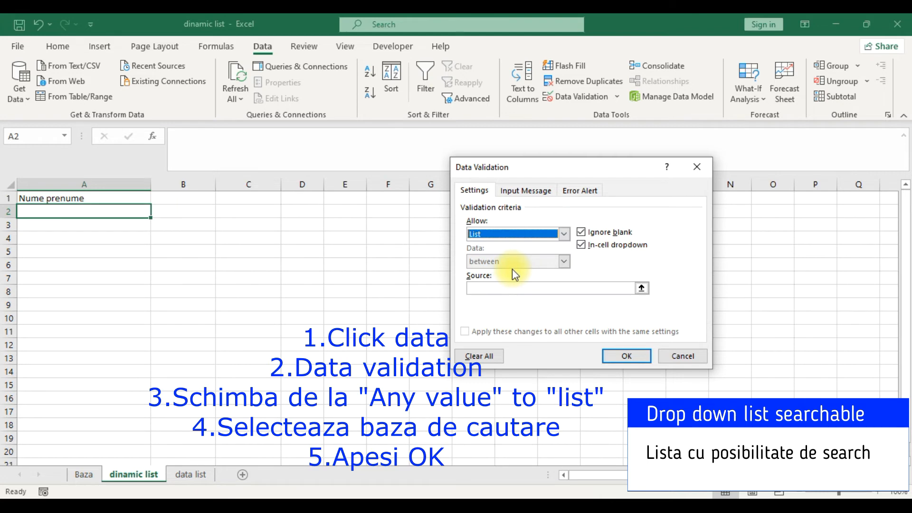
left_click(642, 288)
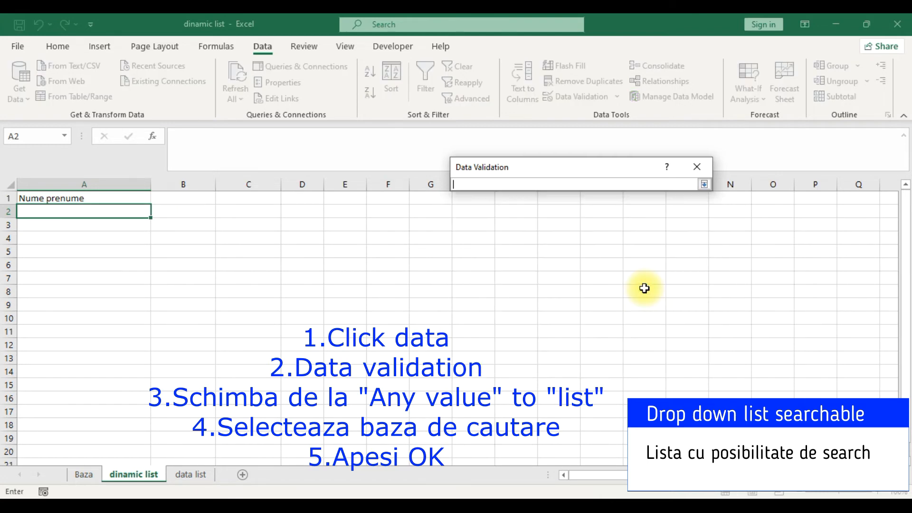
left_click(87, 474)
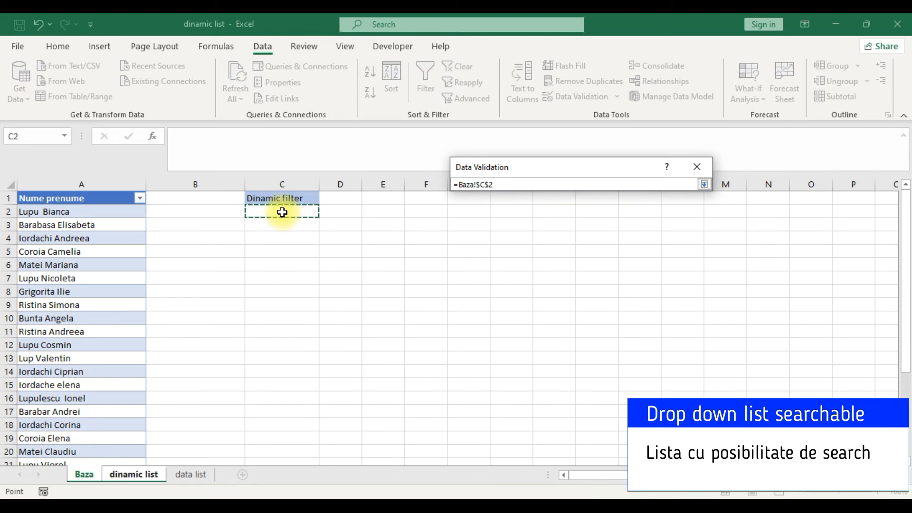
left_click(702, 184)
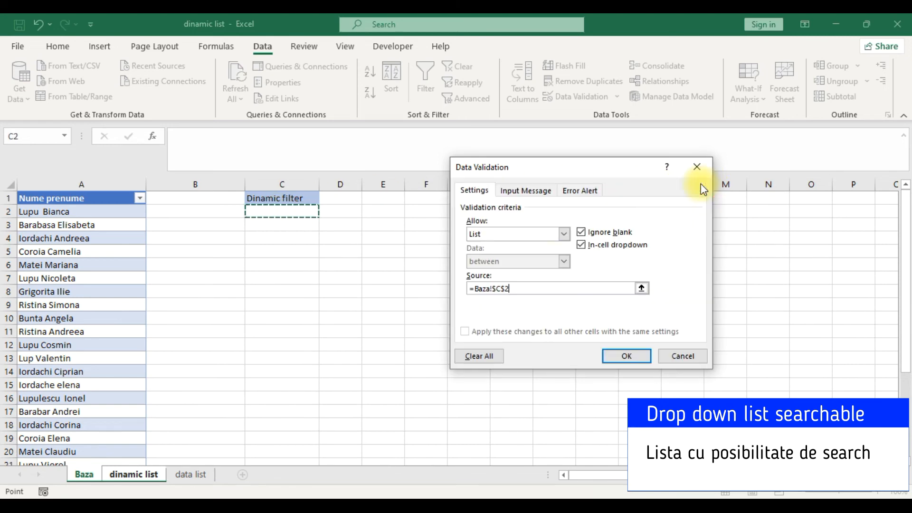
Change the validation source to the spill reference =Baza!$C2#
left_click(506, 286)
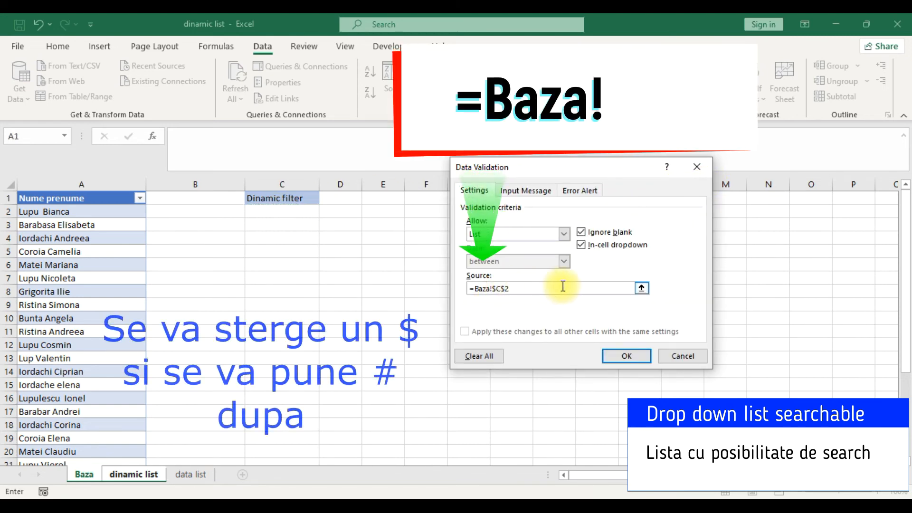
key("Left")
key("BackSpace")
key("Right")
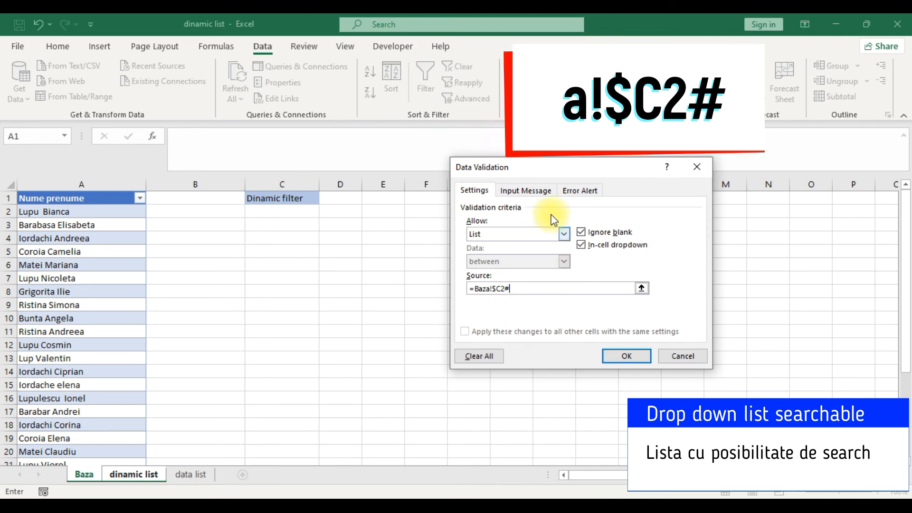
Turn off the error alert for invalid data and apply the validation to A2
left_click(581, 190)
left_click(476, 208)
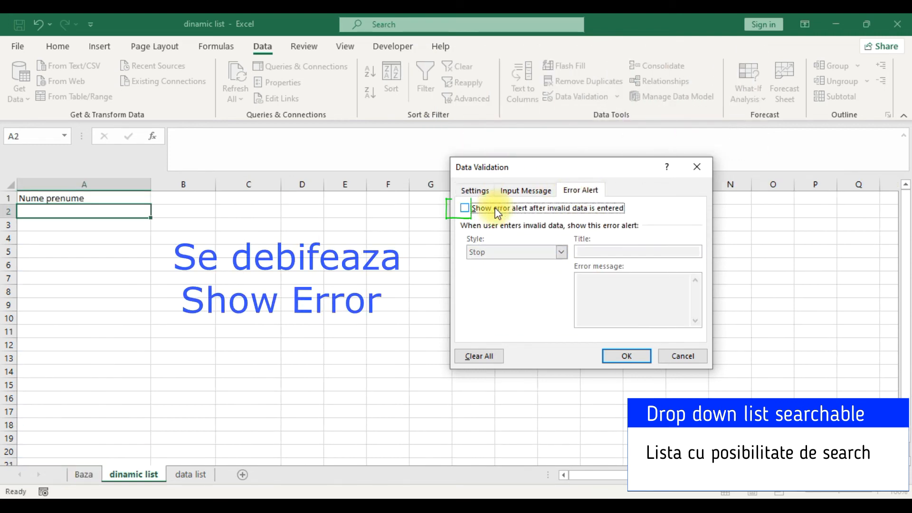
left_click(625, 355)
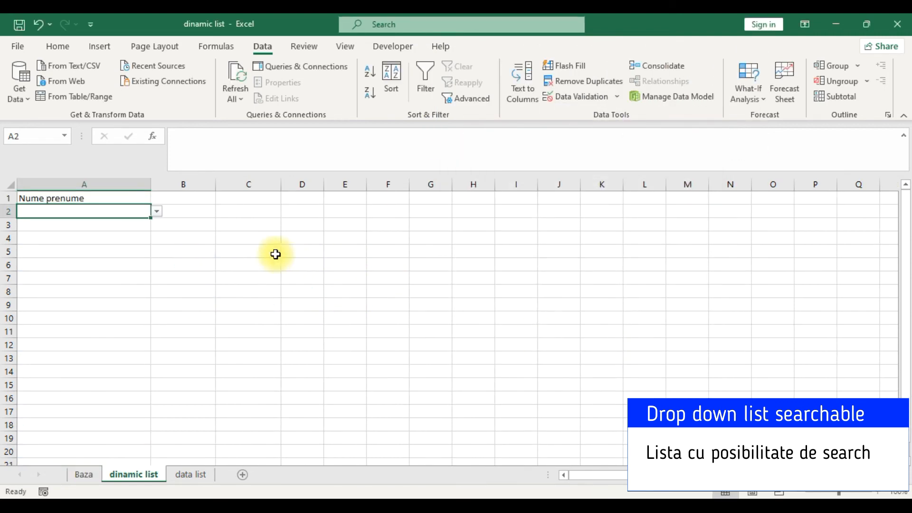
Copy the A2 dropdown down column A of the dinamic list sheet
left_click_drag(151, 218, 149, 449)
scroll(143, 280, "up", 3)
Enter the search text "ior" in A2 and pick the third matching name from its dropdown
left_click(124, 210)
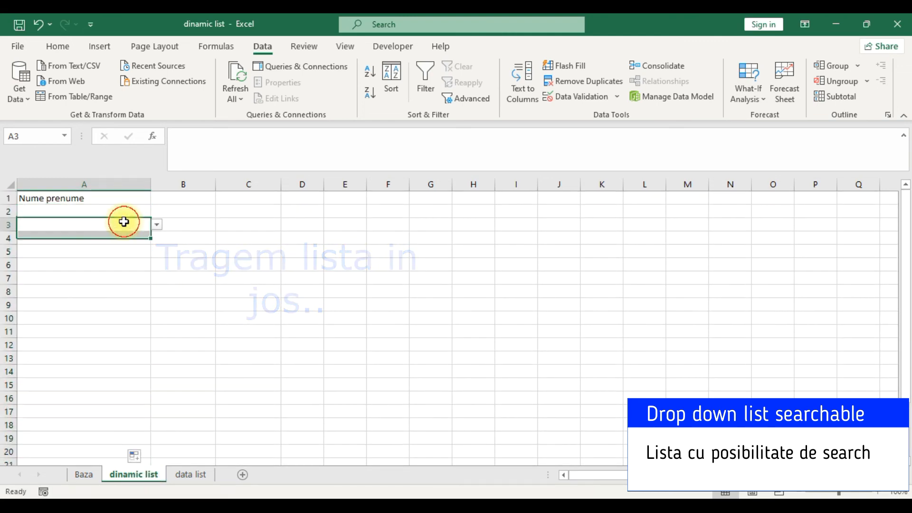
type("ior")
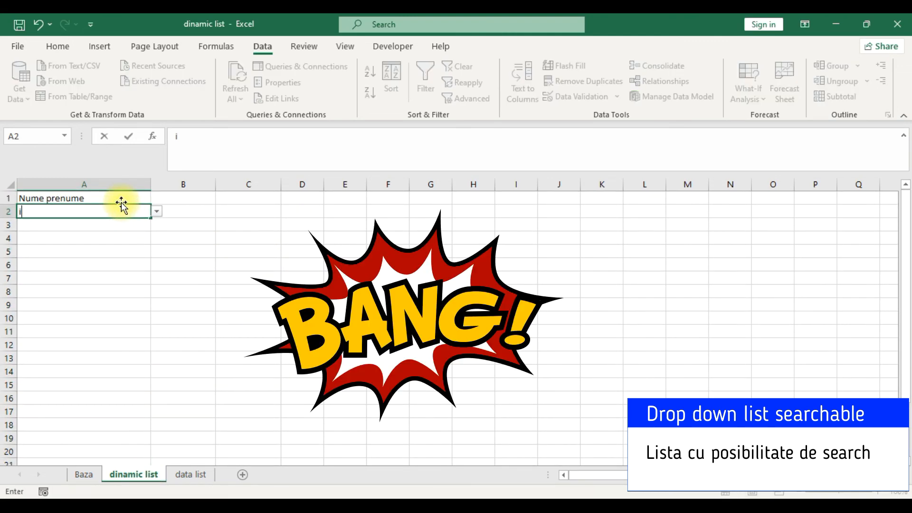
left_click(157, 212)
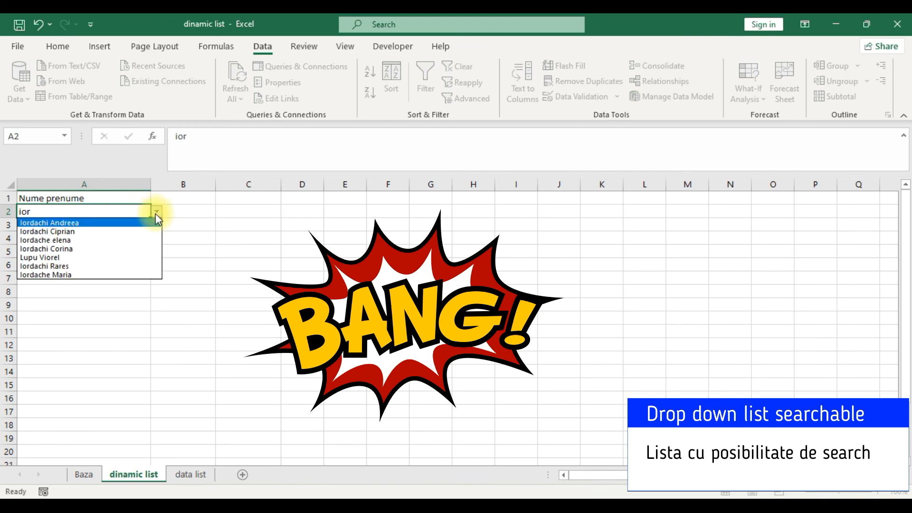
left_click(129, 240)
Enter the search text "cos" in A3 and pick the second matching name from its dropdown
left_click(120, 228)
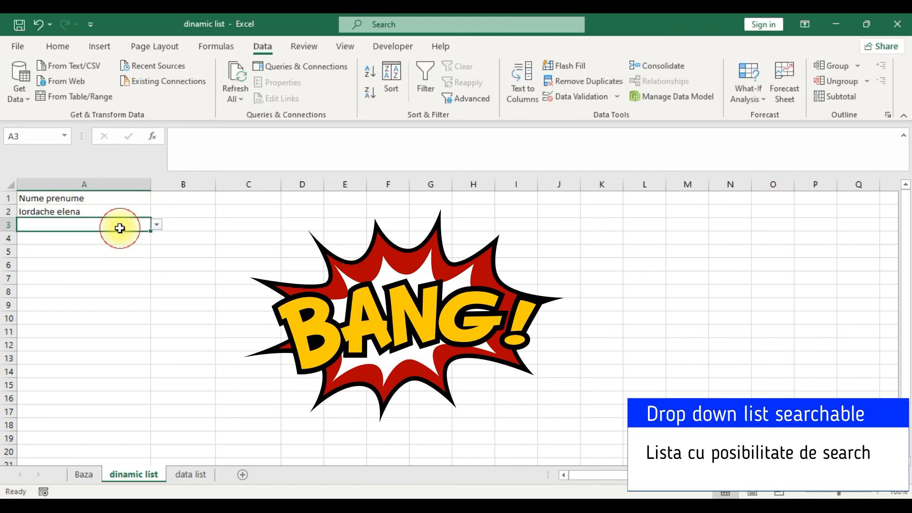
type("cos")
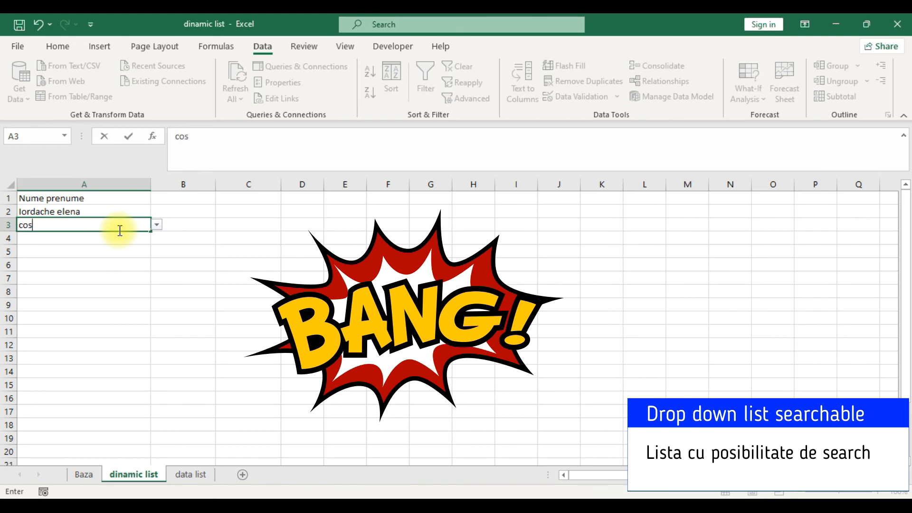
left_click(157, 227)
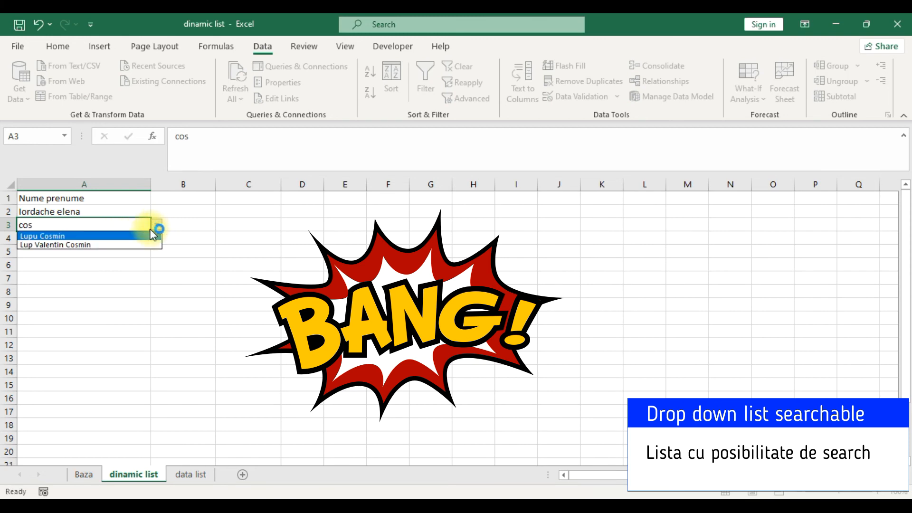
left_click(150, 230)
left_click(157, 225)
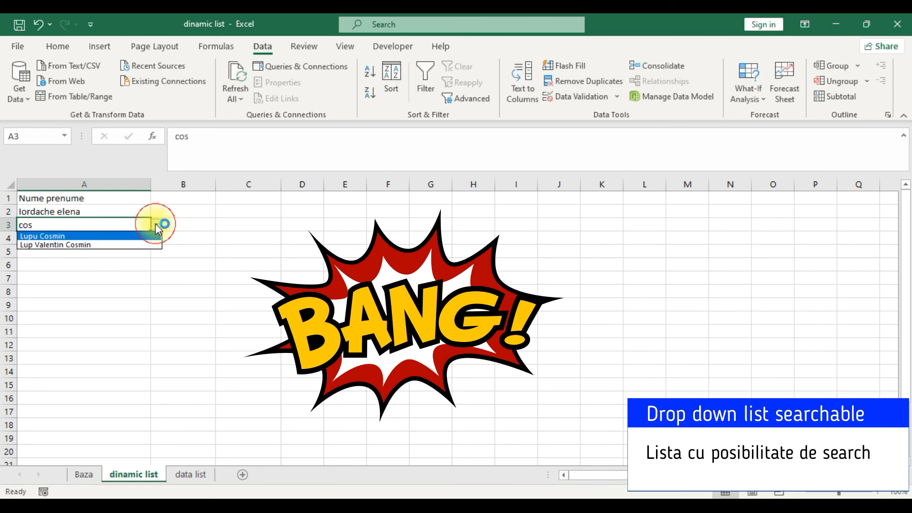
left_click(134, 246)
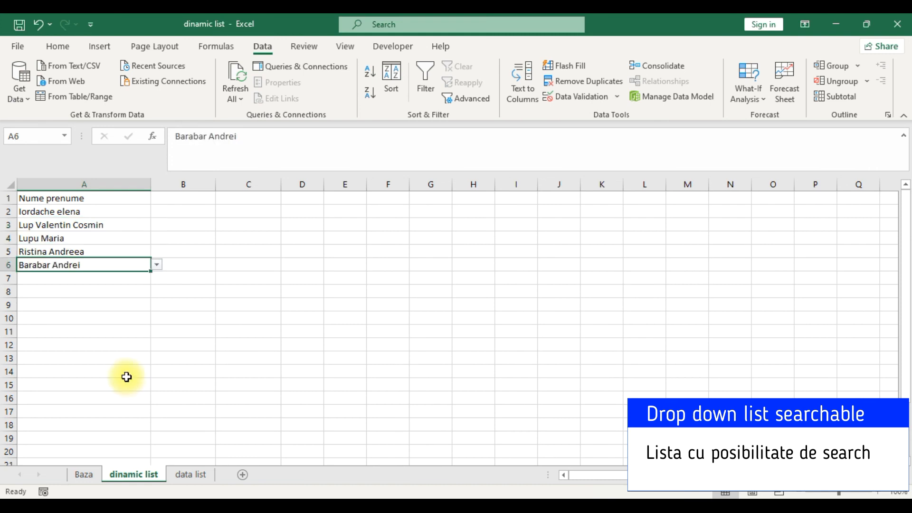
Enter the search text "bar" in A6, check its matches on the Baza sheet, and return to dinamic list
type("bar")
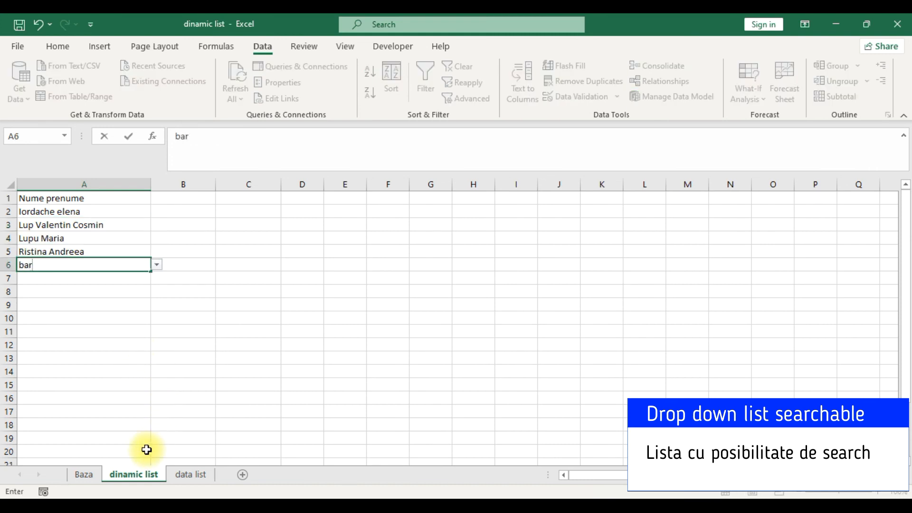
left_click(95, 476)
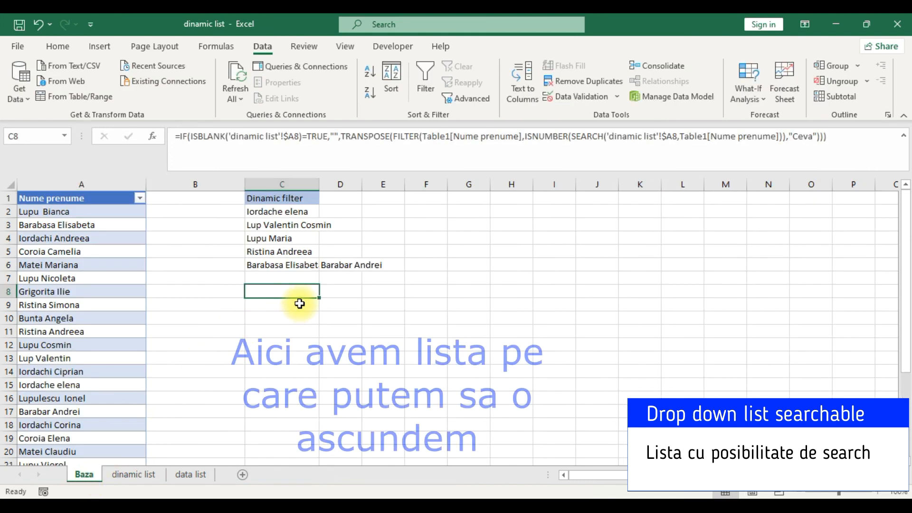
left_click(143, 474)
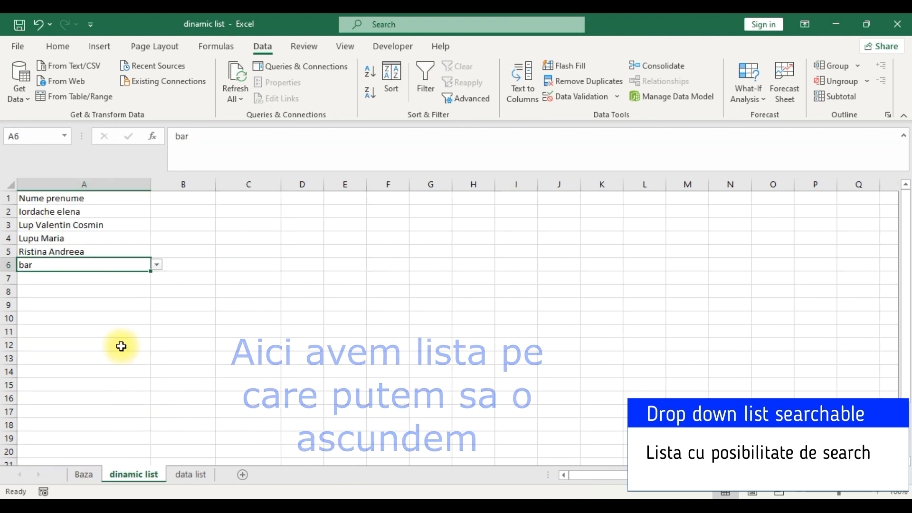
Enter the search text "lup" in A6 and examine its matches in the Dinamic filter area of Baza
type("lu")
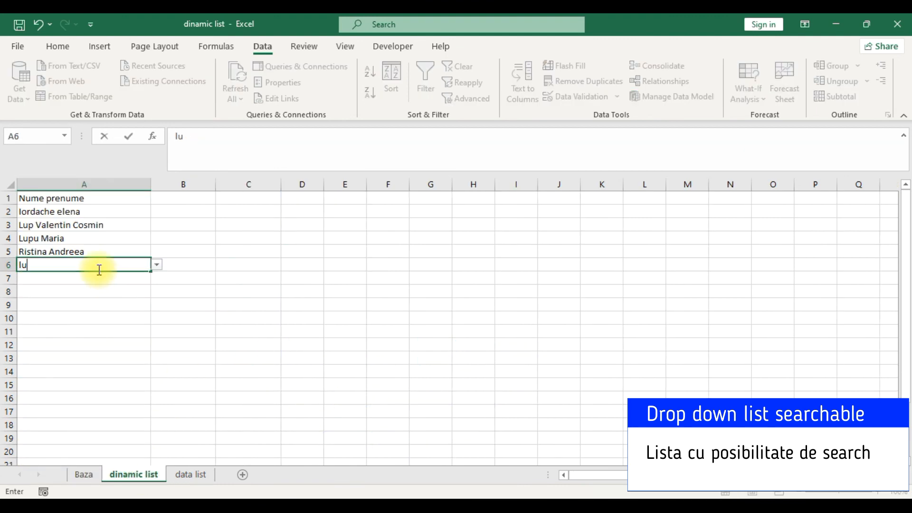
left_click(125, 307)
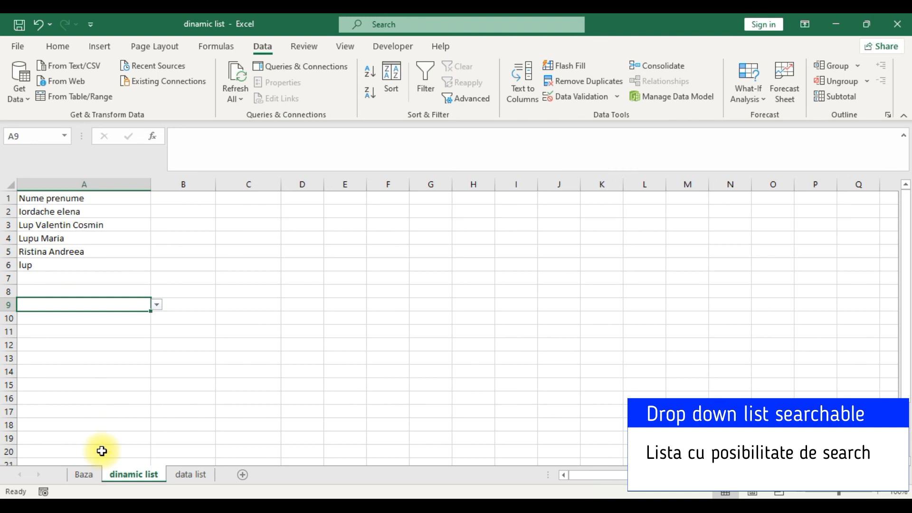
left_click(93, 476)
left_click(251, 305)
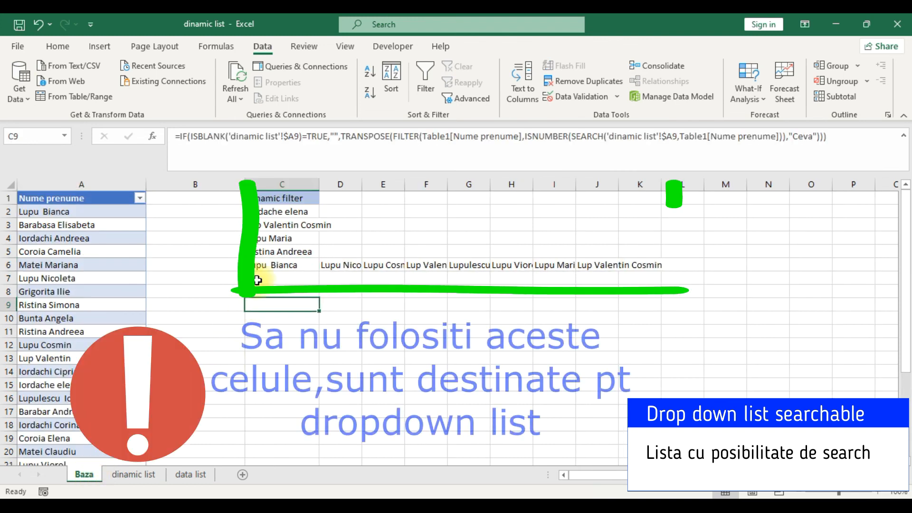
Hide the filter result columns C through K on the Baza sheet
mouse_move(265, 185)
left_mouse_down()
mouse_move(739, 214)
mouse_move(647, 217)
left_mouse_up()
right_click(517, 216)
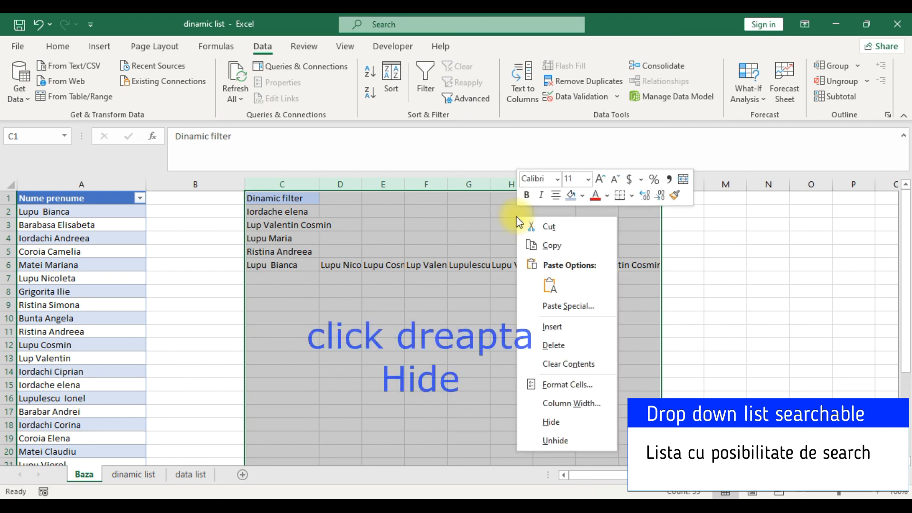
left_click(575, 424)
left_click(207, 291)
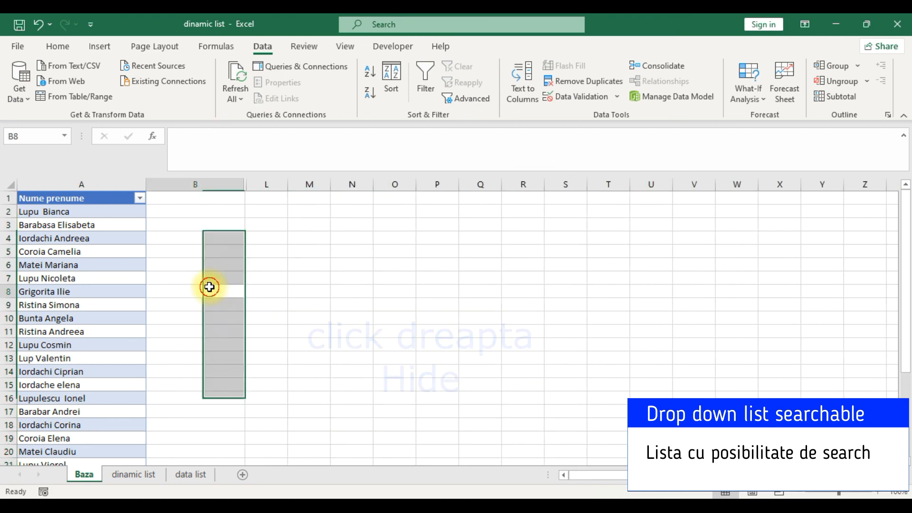
Pick a matching name from the A6 dropdown on the dinamic list sheet and return to Baza
left_click(141, 476)
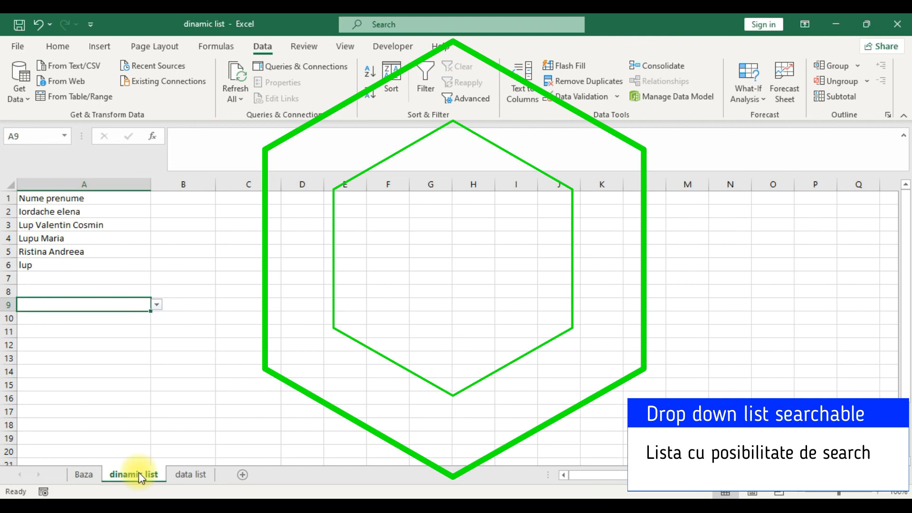
left_click(111, 265)
left_click(157, 264)
left_click(145, 290)
left_click(85, 474)
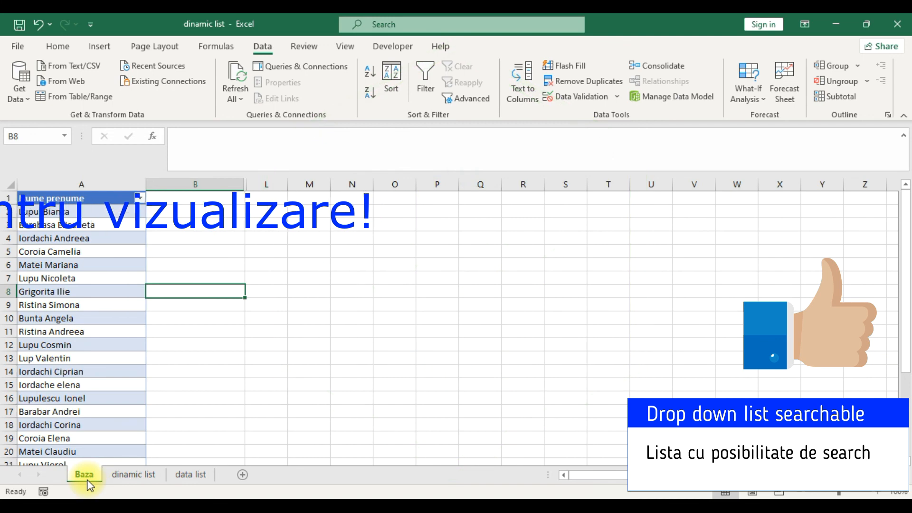